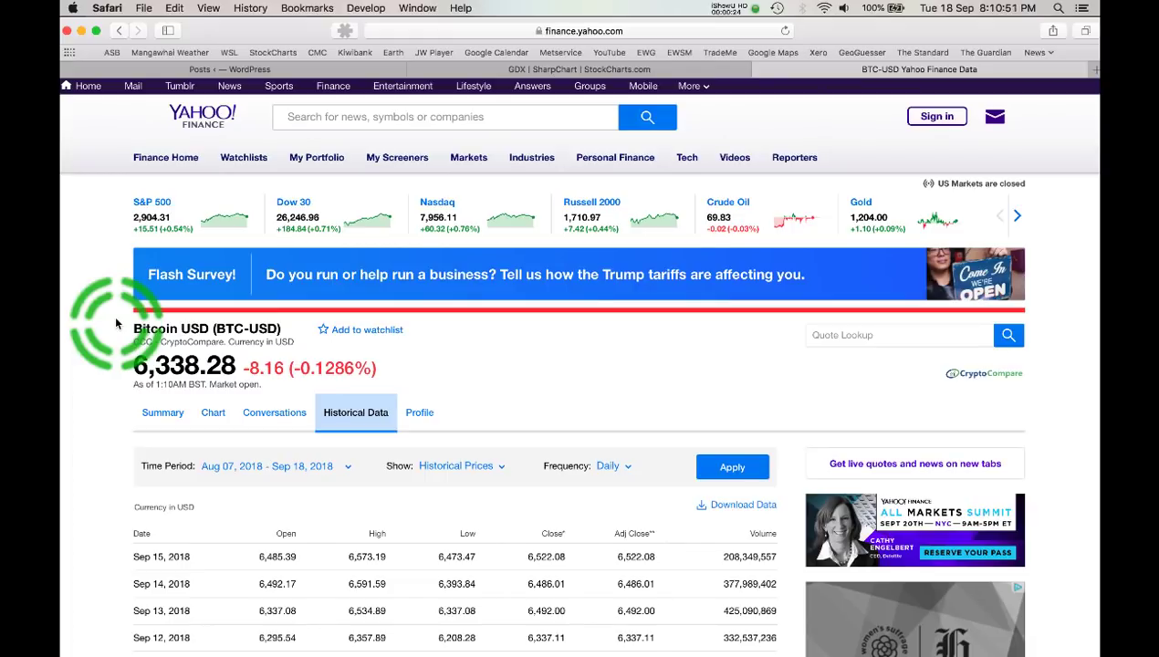
# - Switch to MotiveWave and open the monthly Primary Analysis chart for BTC-USD
pyautogui.press('super+Tab')
pyautogui.press('super+Tab')
pyautogui.press('super+Tab')
pyautogui.press('super+Tab')
pyautogui.press('super+Tab')
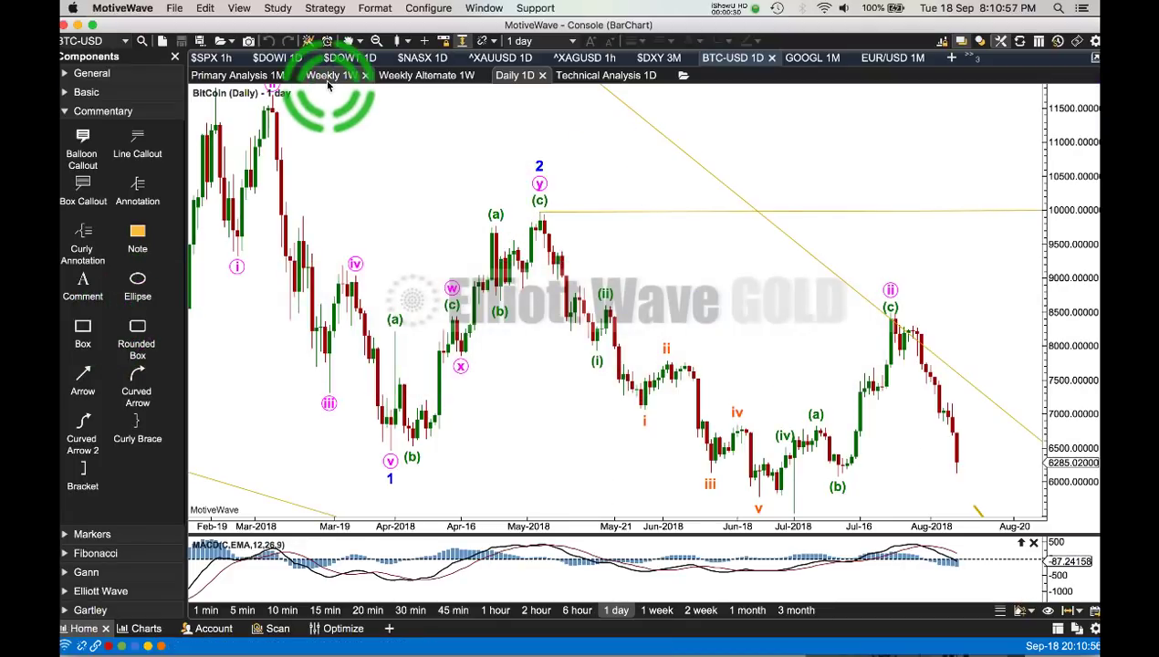
pyautogui.click(254, 79)
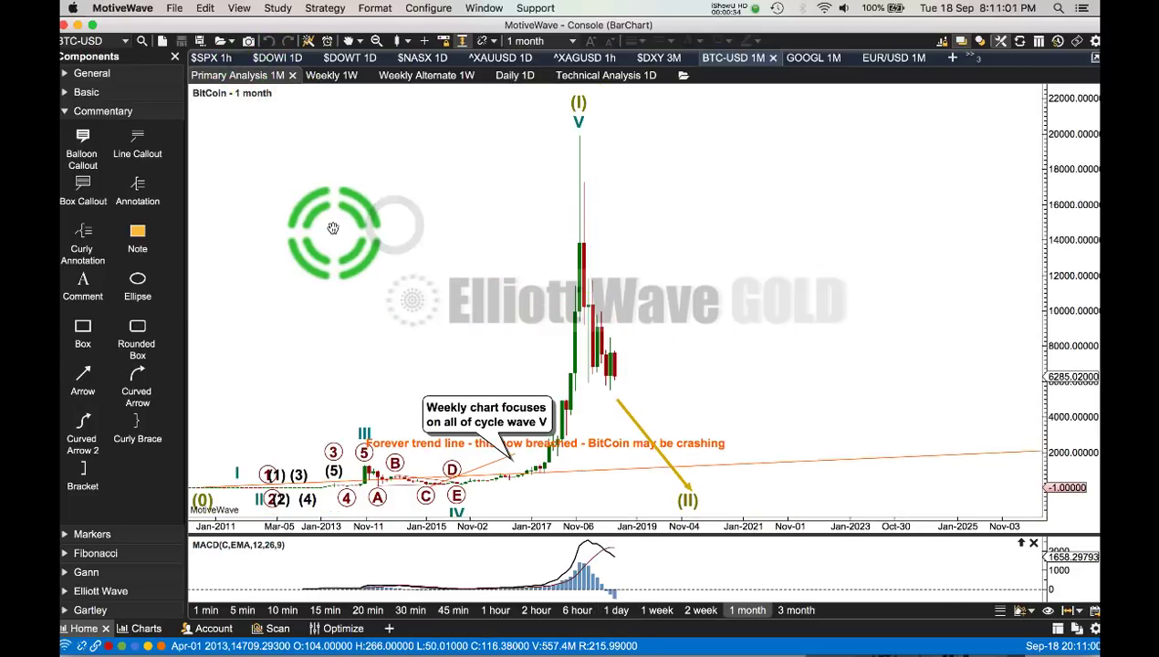
# - Display the monthly Bitcoin chart on a logarithmic price scale, fitting the whole history from 2011 through the projected wave (II)
pyautogui.click(239, 8)
pyautogui.click(255, 70)
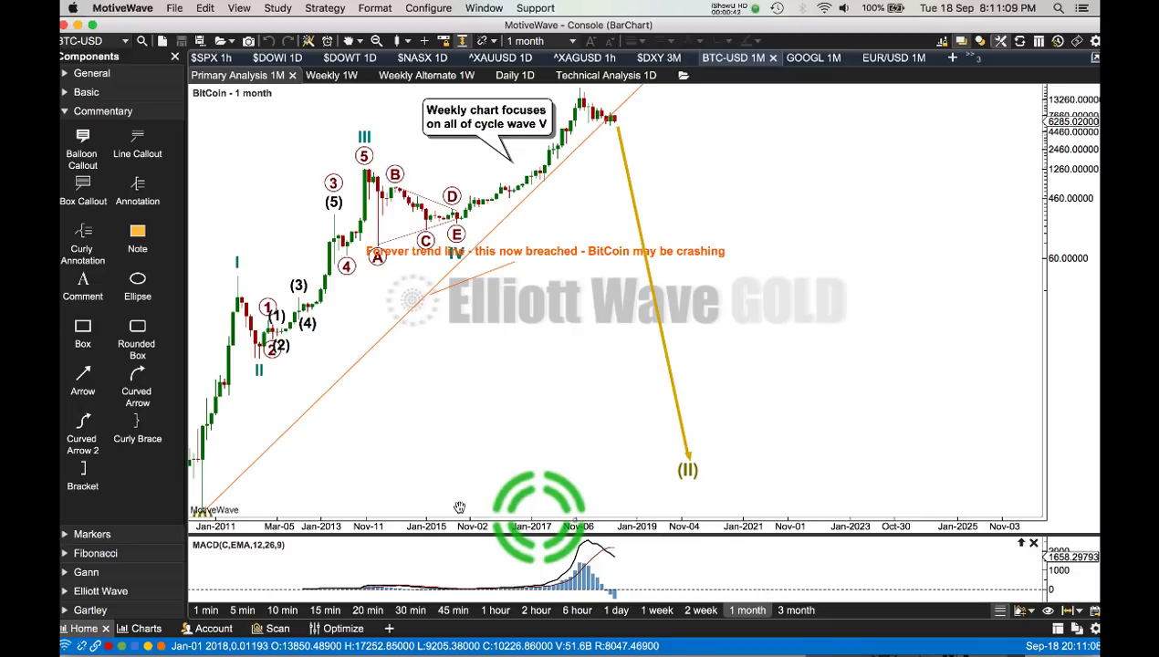
pyautogui.moveTo(459, 507); pyautogui.dragTo(626, 509)
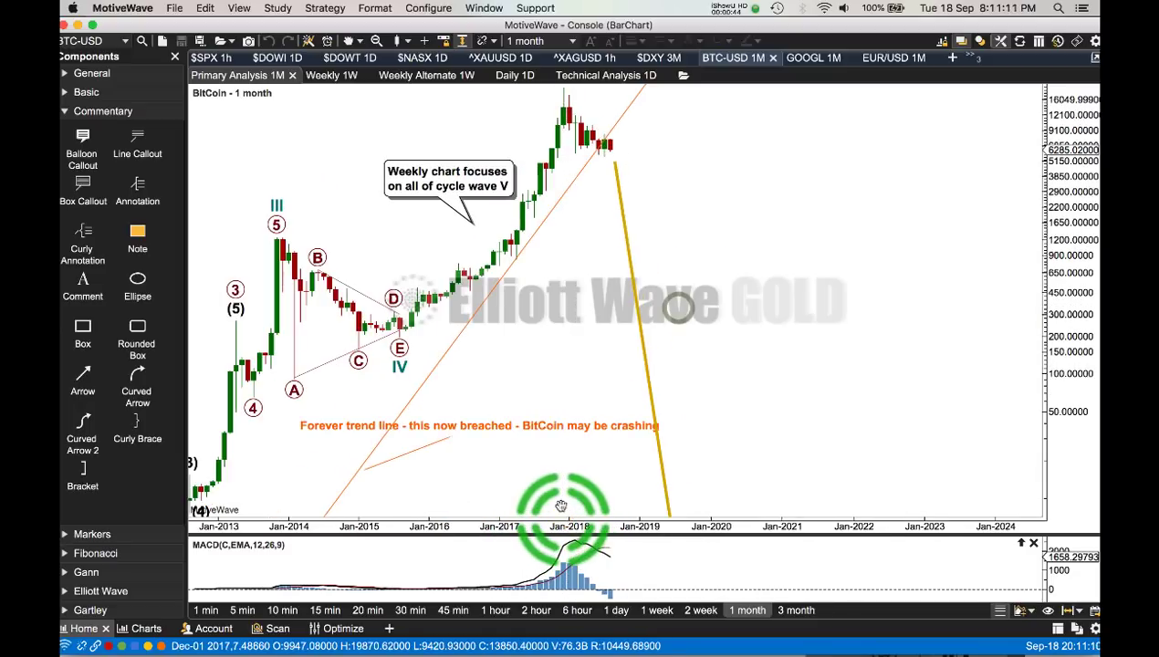
pyautogui.moveTo(577, 327); pyautogui.dragTo(730, 325)
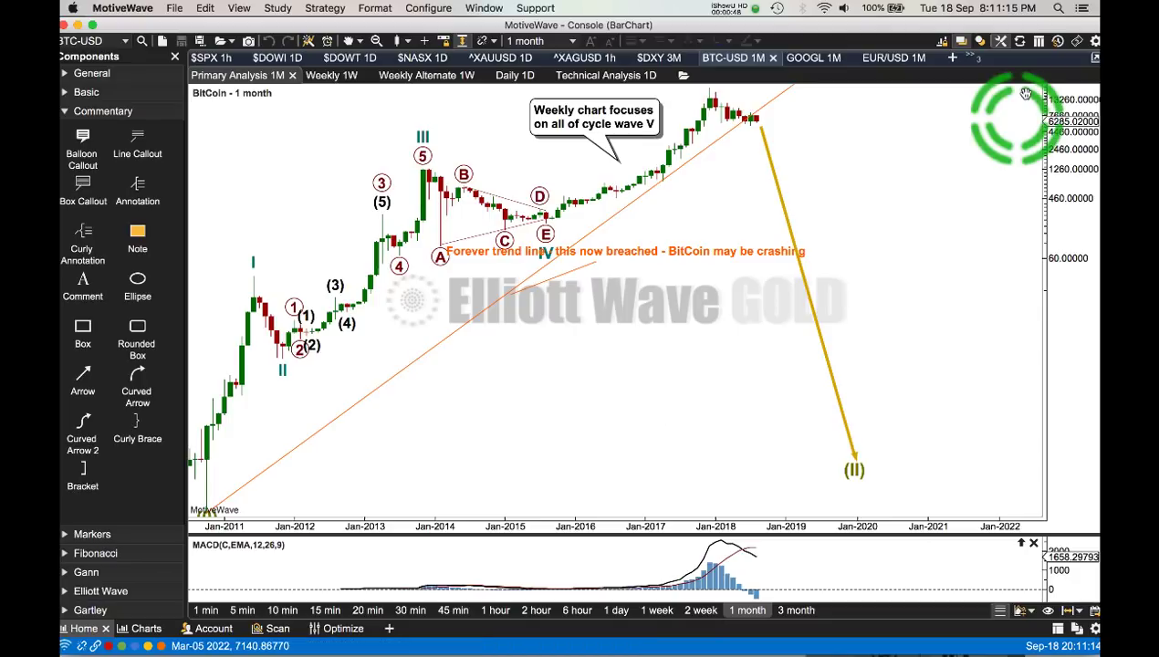
pyautogui.moveTo(1045, 103); pyautogui.dragTo(1077, 174)
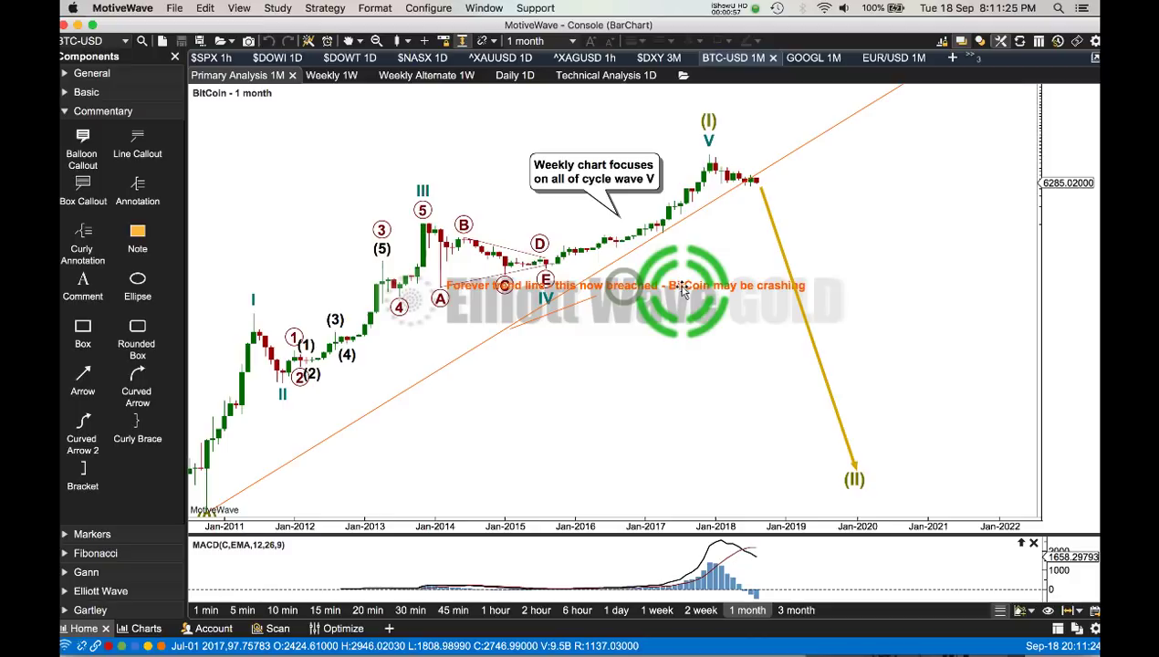
# - Move the "Forever trend line" note into the clear space below the trend line and save the monthly chart
pyautogui.moveTo(629, 286); pyautogui.dragTo(618, 425)
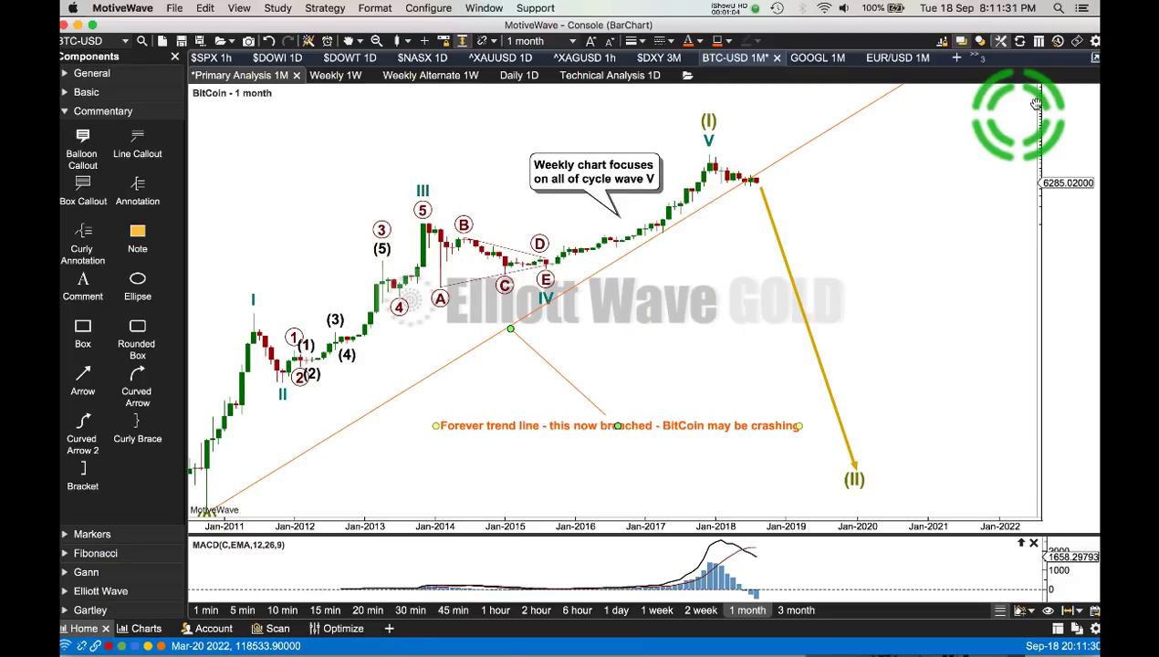
pyautogui.moveTo(1037, 103); pyautogui.dragTo(1039, 66)
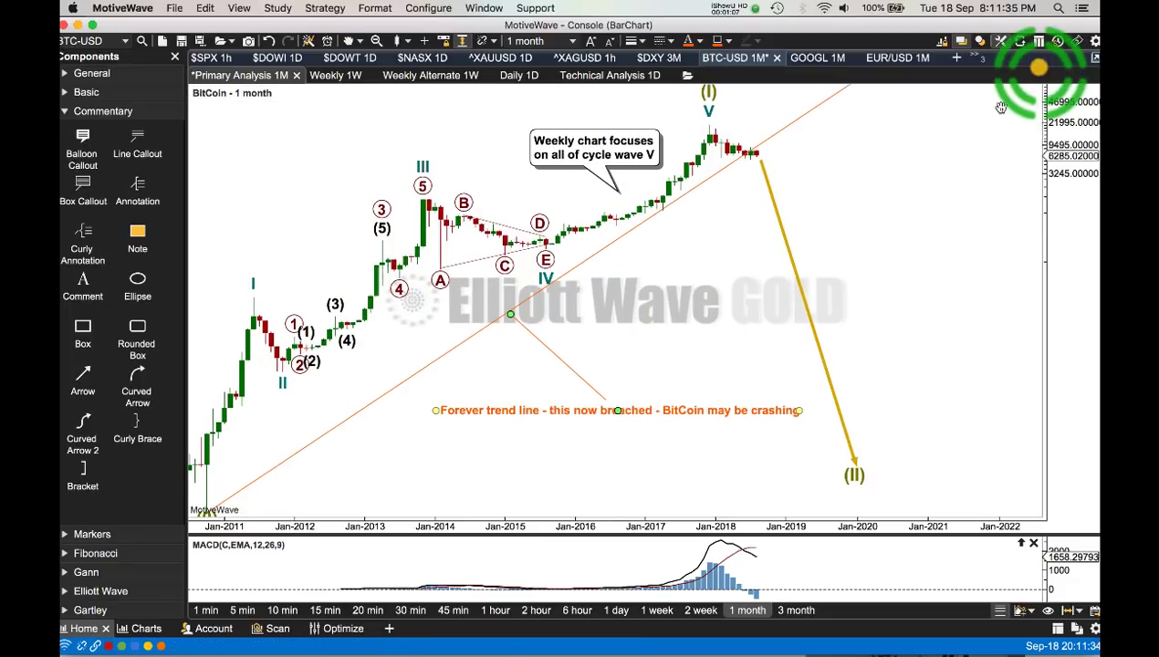
pyautogui.click(956, 196)
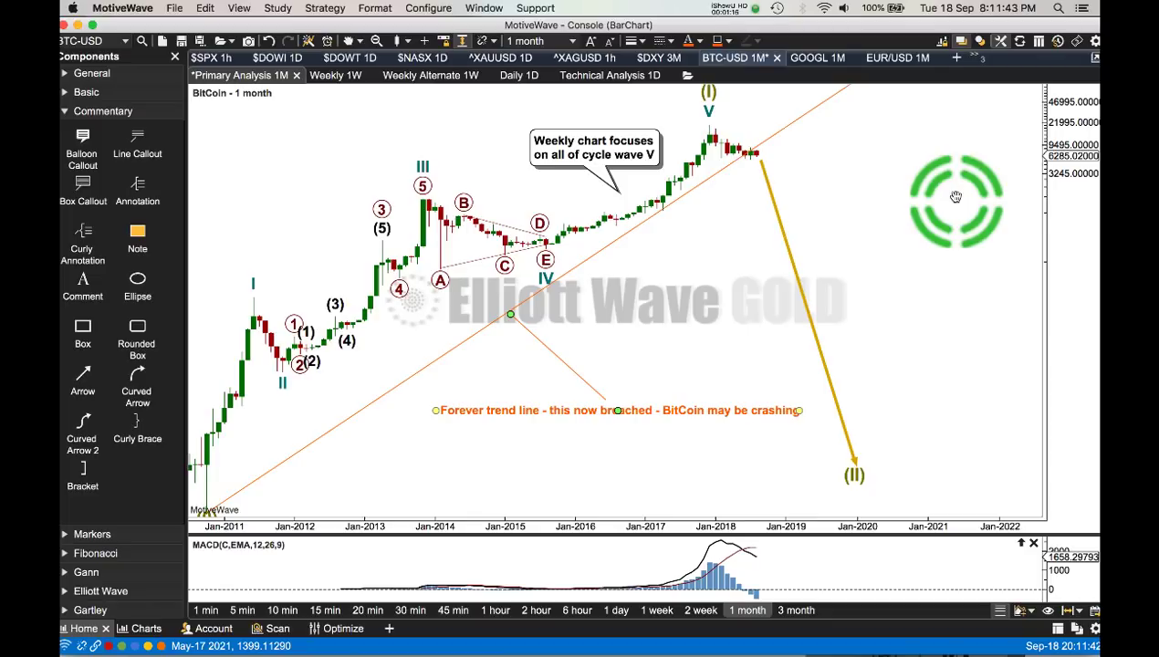
pyautogui.press('super+s')
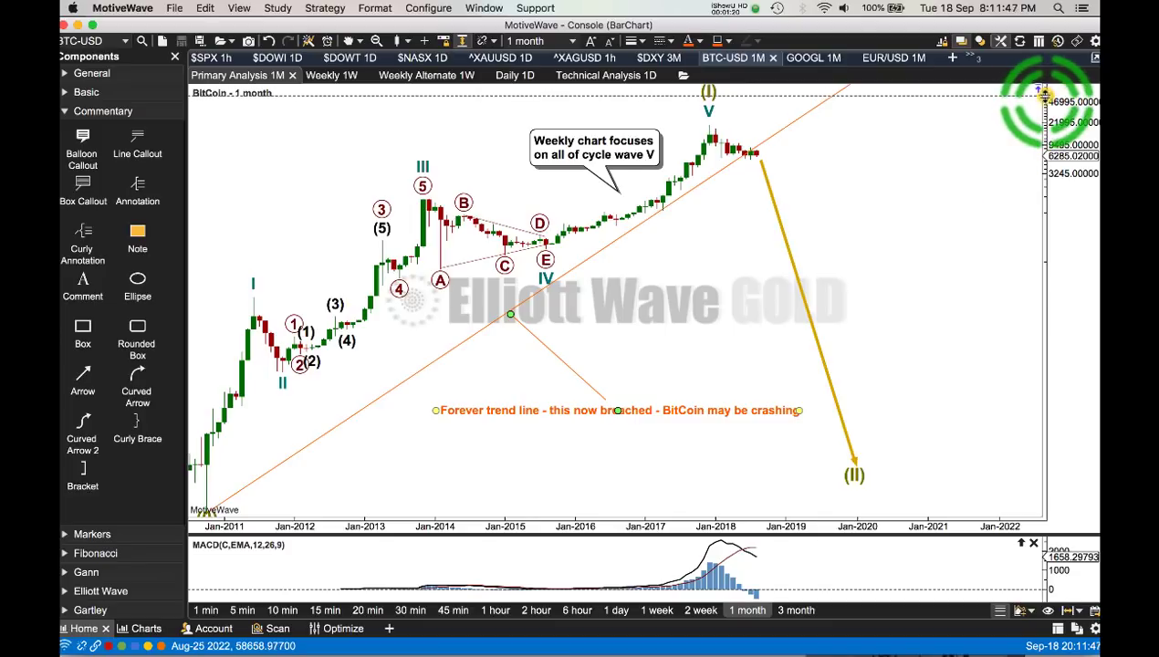
pyautogui.moveTo(1040, 103); pyautogui.dragTo(1045, 101)
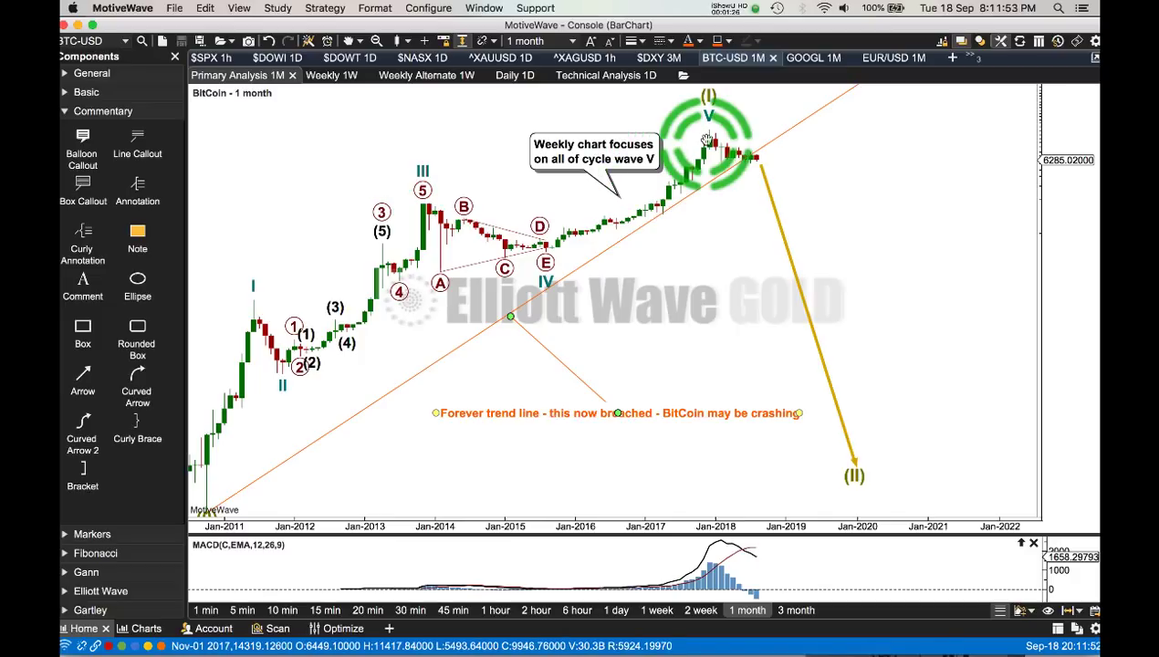
# - Open the weekly Bitcoin chart and display it on a logarithmic price scale, with the projected wave (II) in view
pyautogui.click(333, 76)
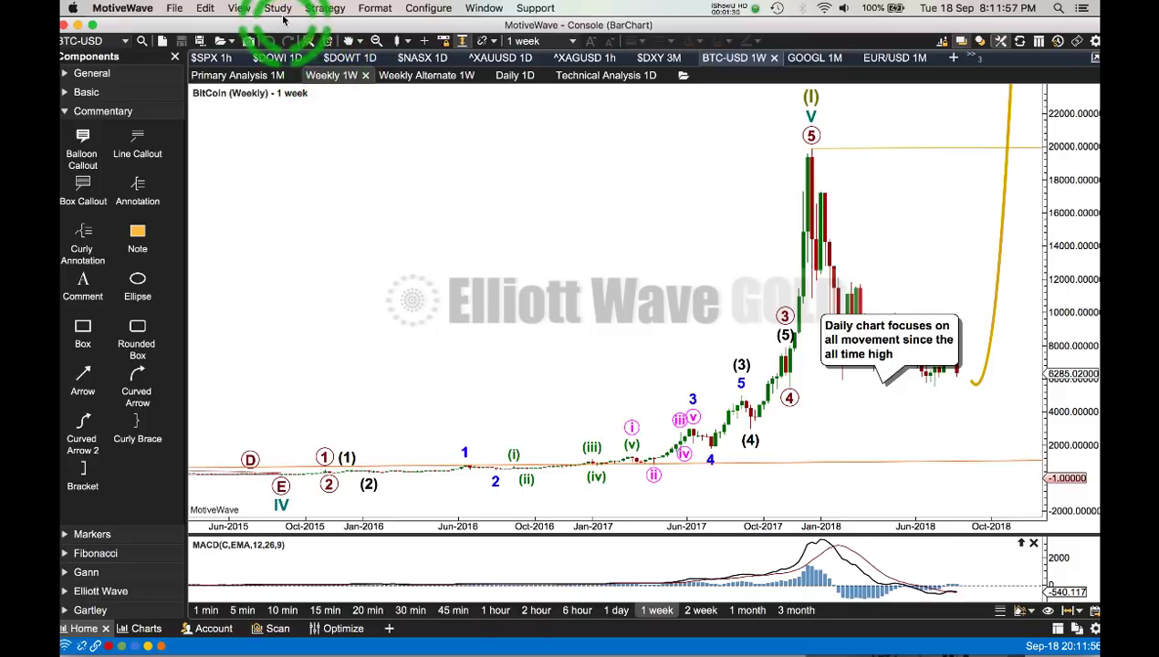
pyautogui.click(235, 8)
pyautogui.click(239, 71)
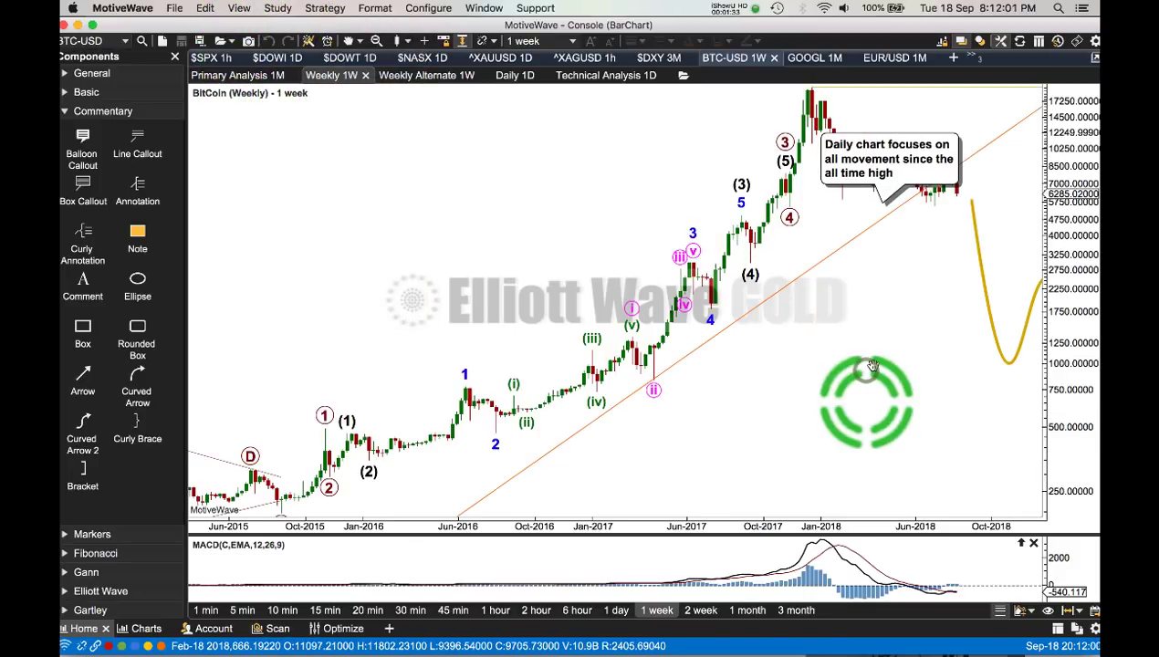
pyautogui.moveTo(867, 374); pyautogui.dragTo(1046, 261)
# - Move the "Daily chart focuses on all movement since the all time high" callout off the candles, below the trend line under blue wave 4
pyautogui.click(794, 194)
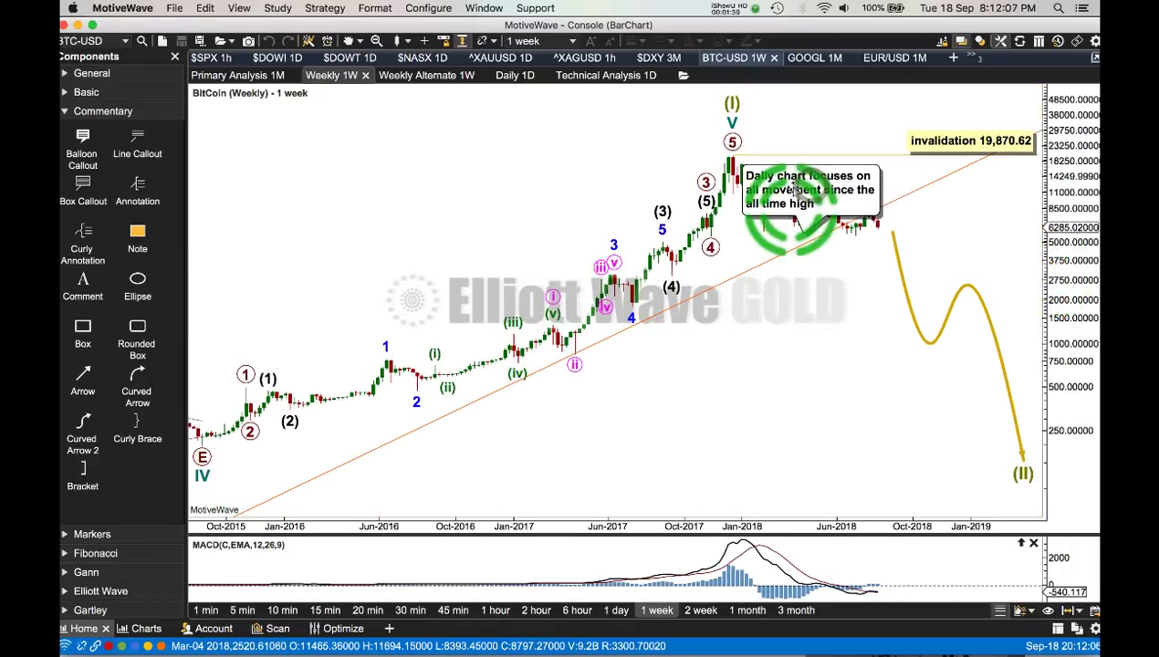
pyautogui.moveTo(795, 192); pyautogui.dragTo(783, 350)
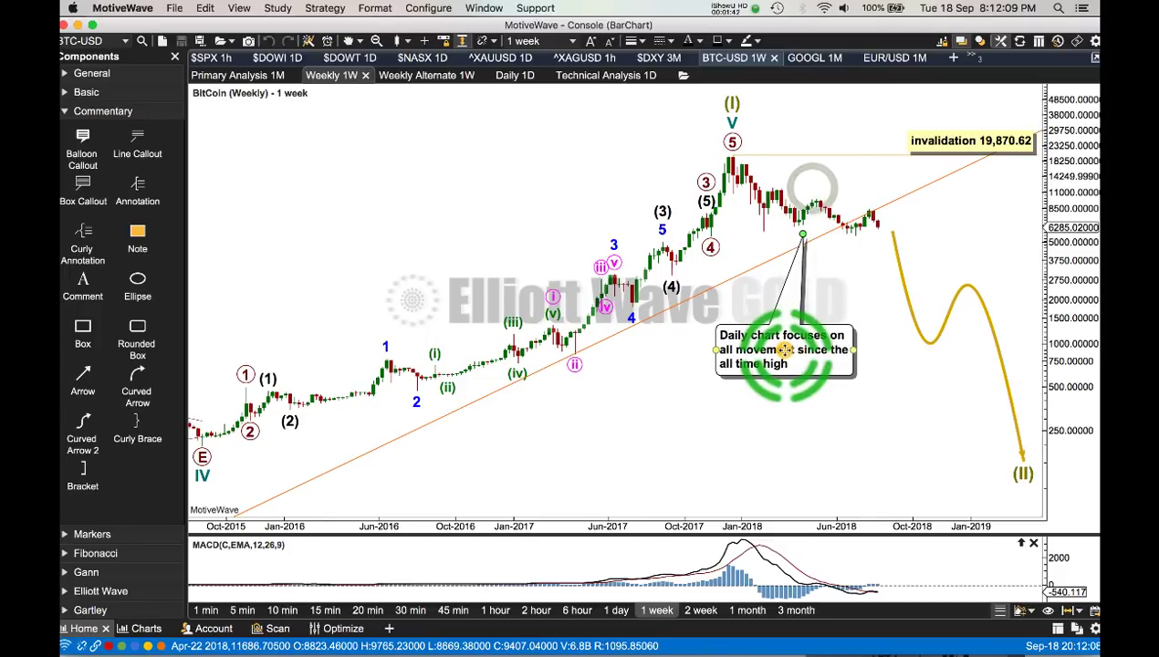
pyautogui.click(730, 479)
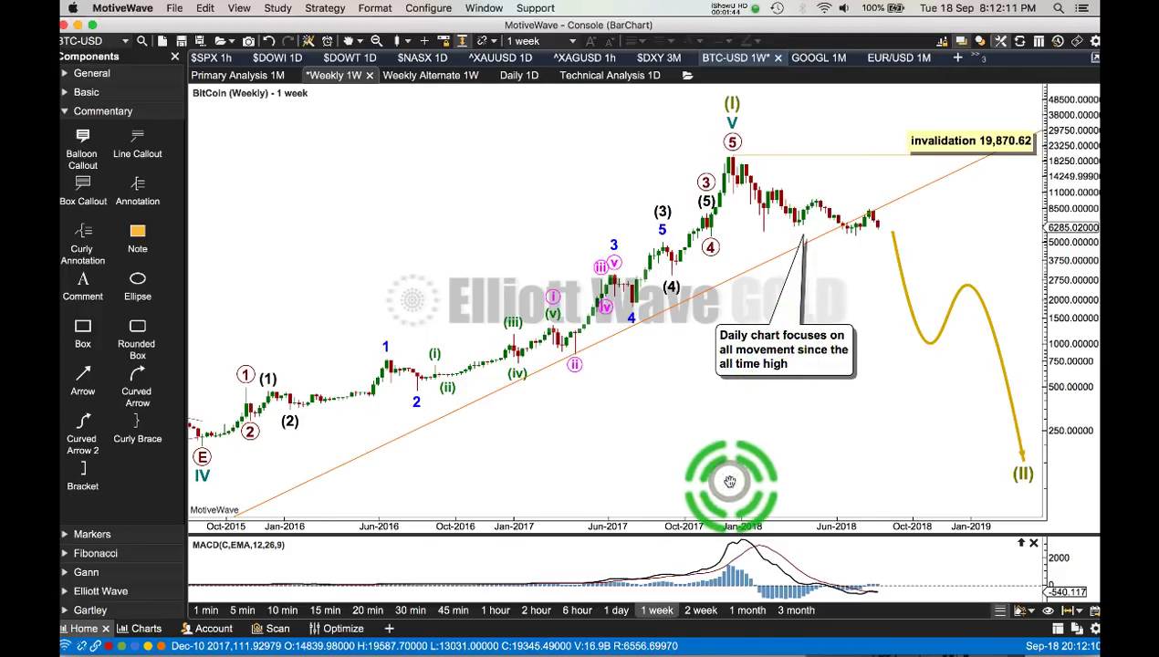
pyautogui.click(704, 342)
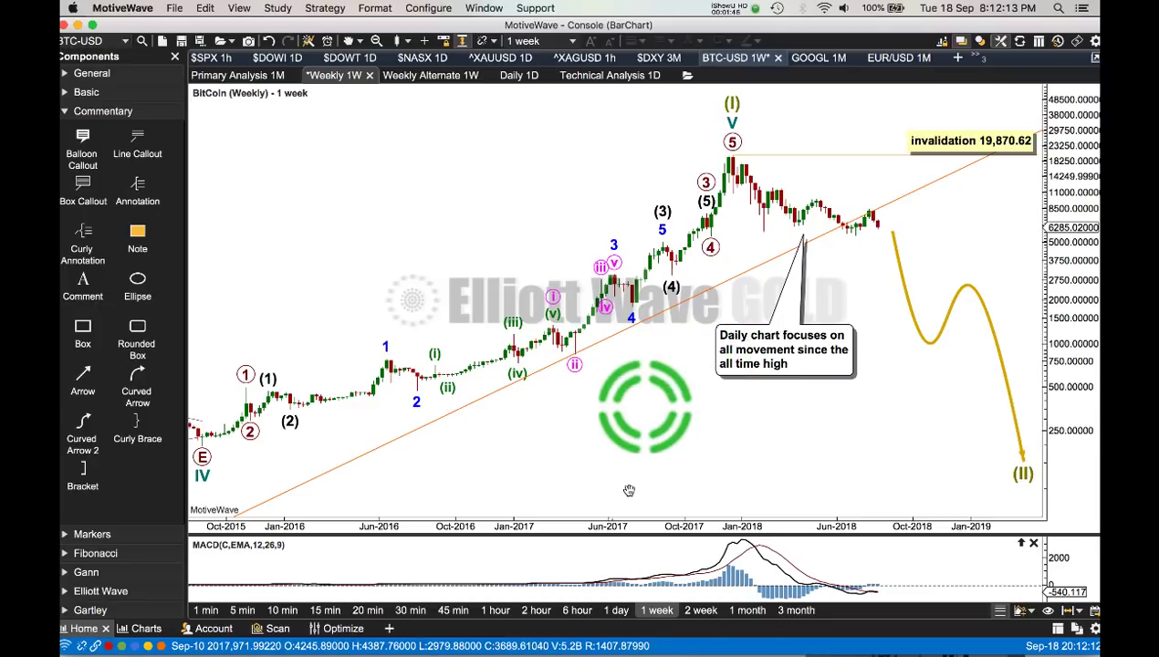
pyautogui.moveTo(617, 526); pyautogui.dragTo(633, 502)
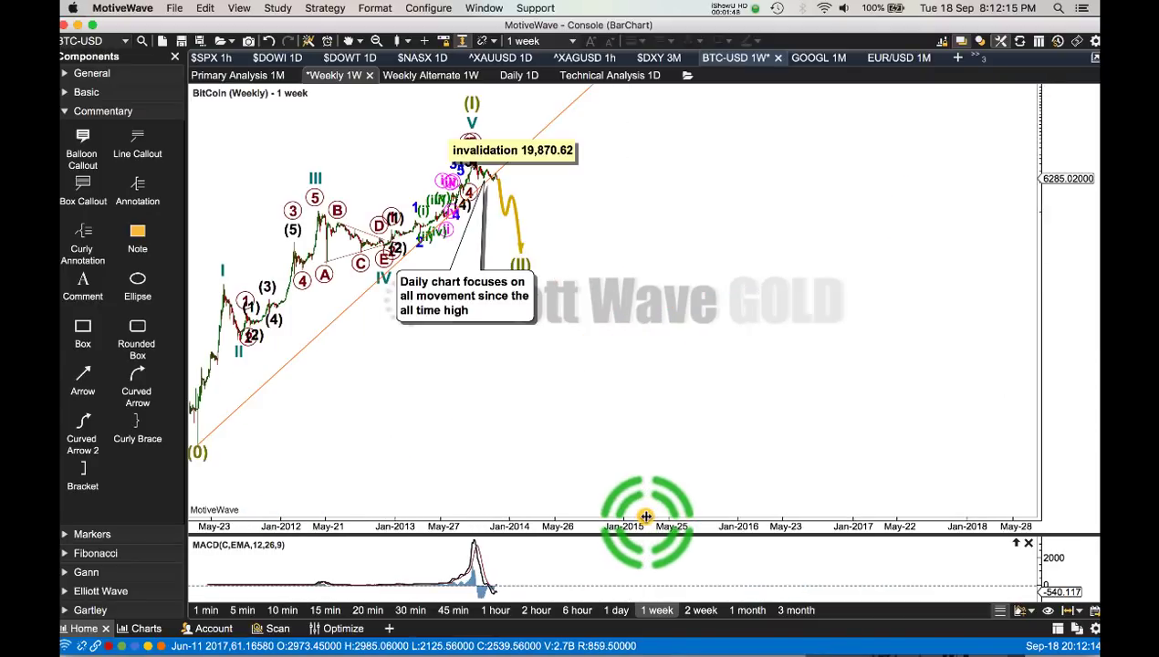
pyautogui.moveTo(520, 455); pyautogui.dragTo(755, 475)
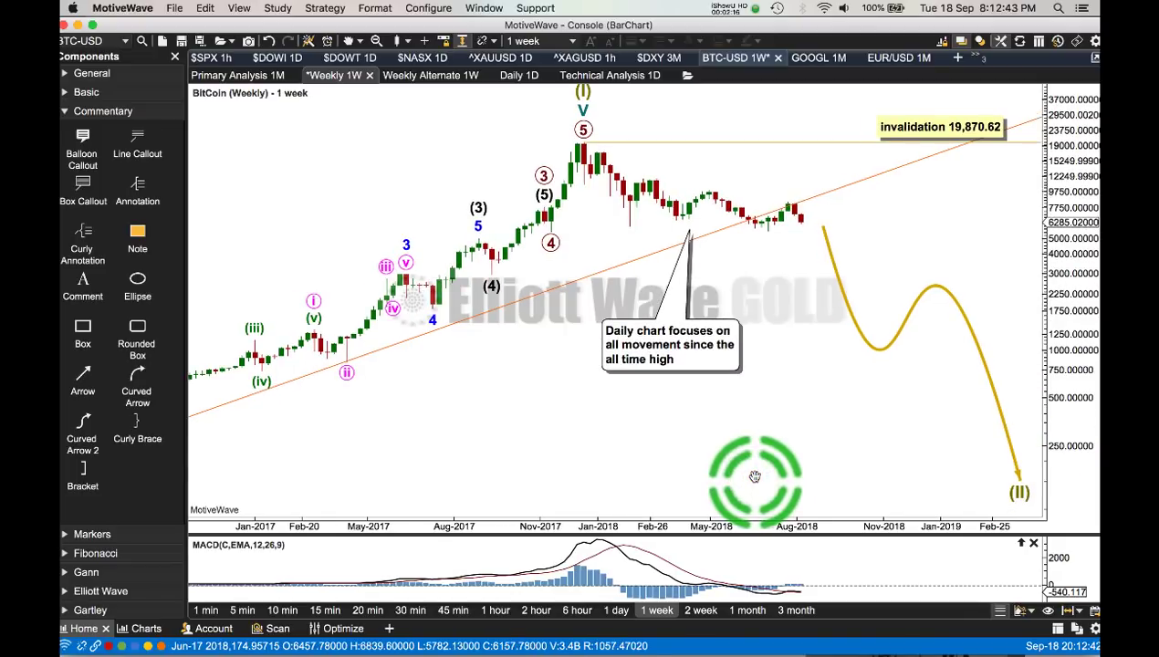
pyautogui.click(672, 338)
pyautogui.moveTo(669, 332); pyautogui.dragTo(437, 450)
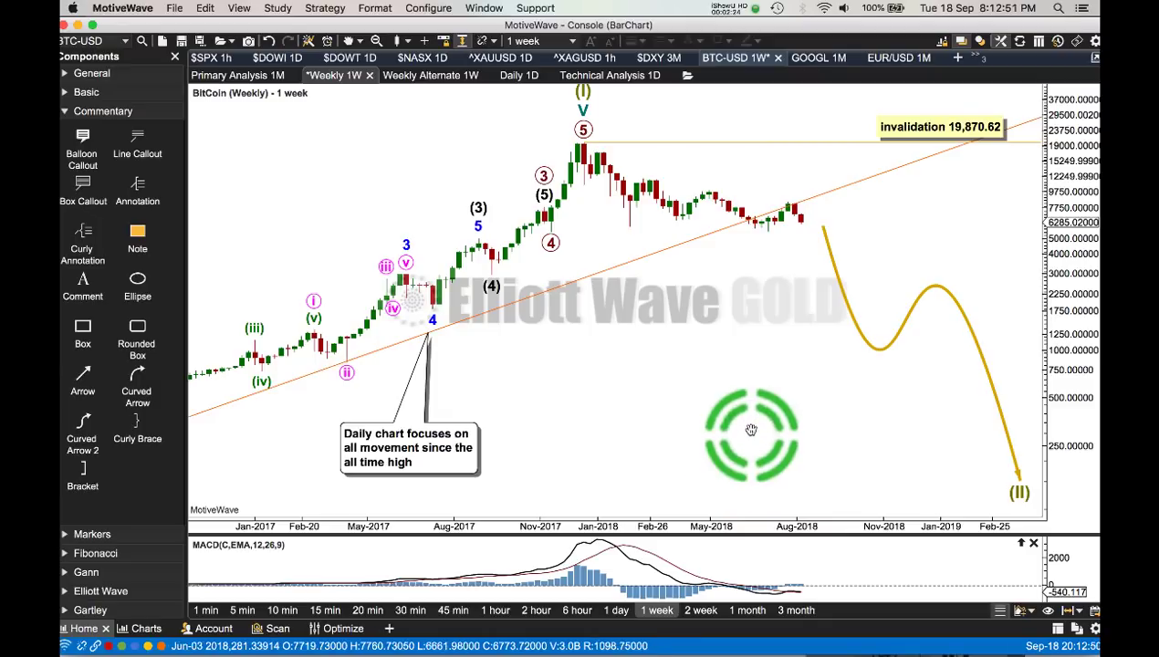
# - Examine the weekly price action around the orange trend line in mid-2018 and the decline from the wave (I) high
pyautogui.moveTo(1049, 100); pyautogui.dragTo(1049, 104)
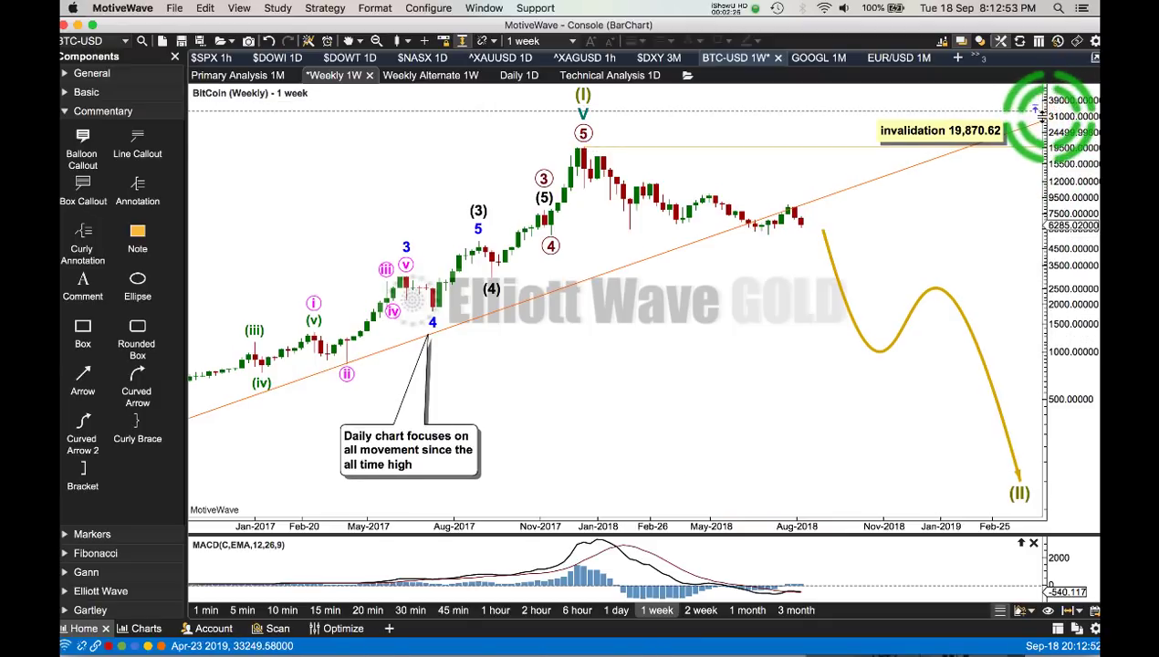
pyautogui.click(781, 390)
pyautogui.click(734, 407)
pyautogui.click(777, 227)
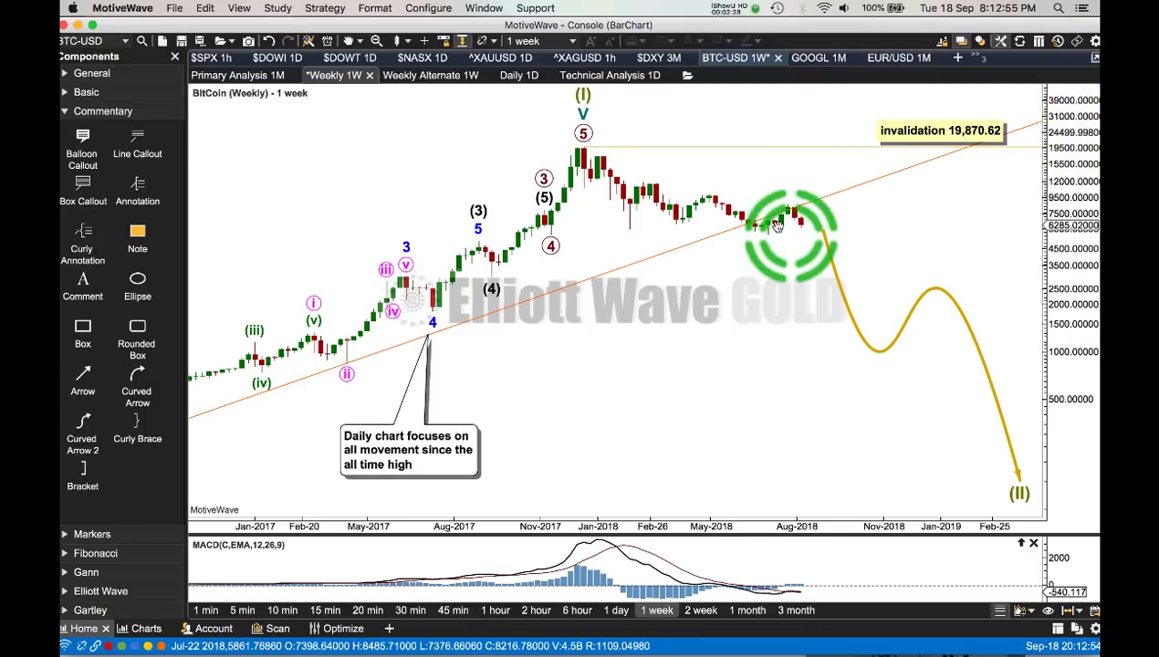
pyautogui.click(750, 228)
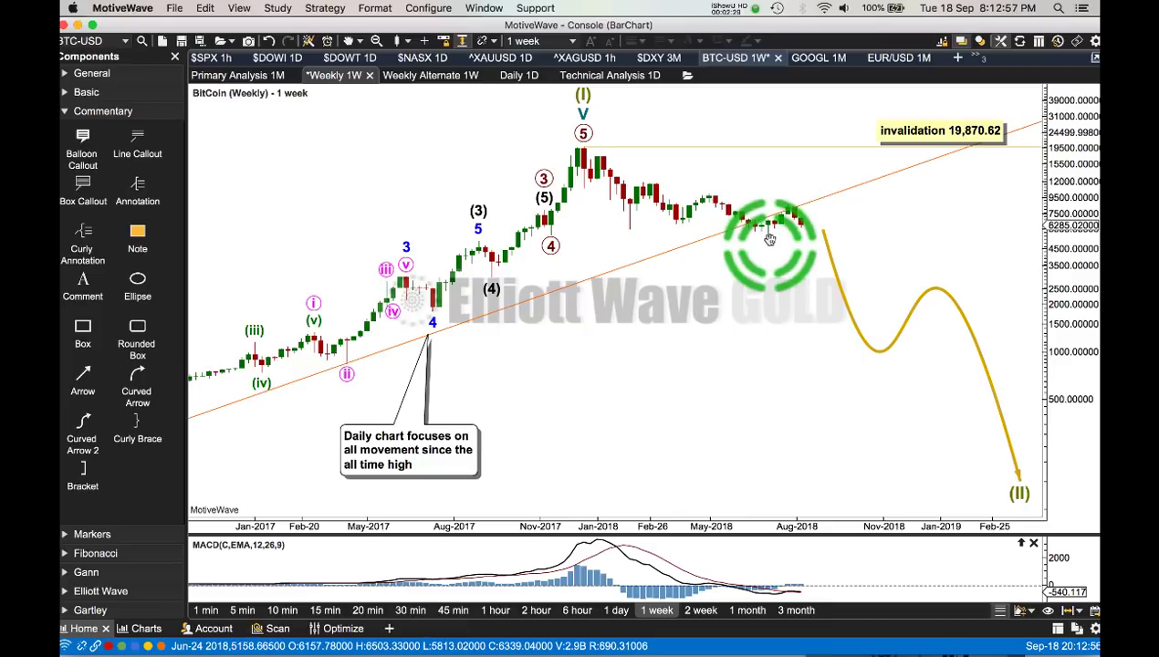
pyautogui.click(781, 224)
pyautogui.click(790, 210)
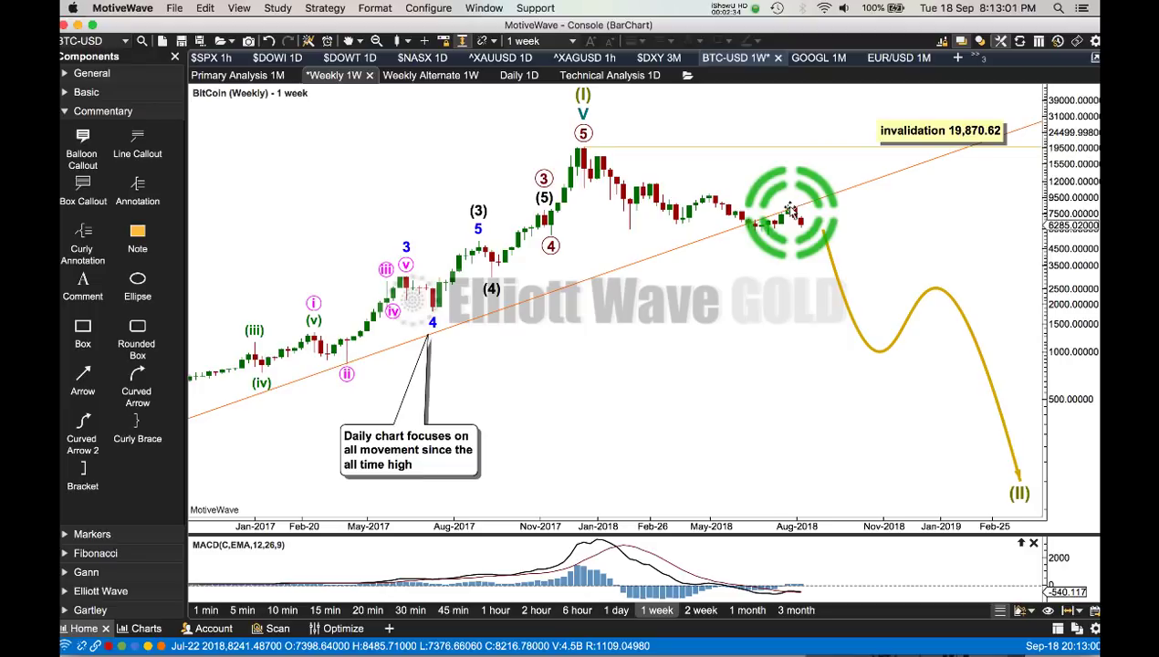
pyautogui.click(790, 351)
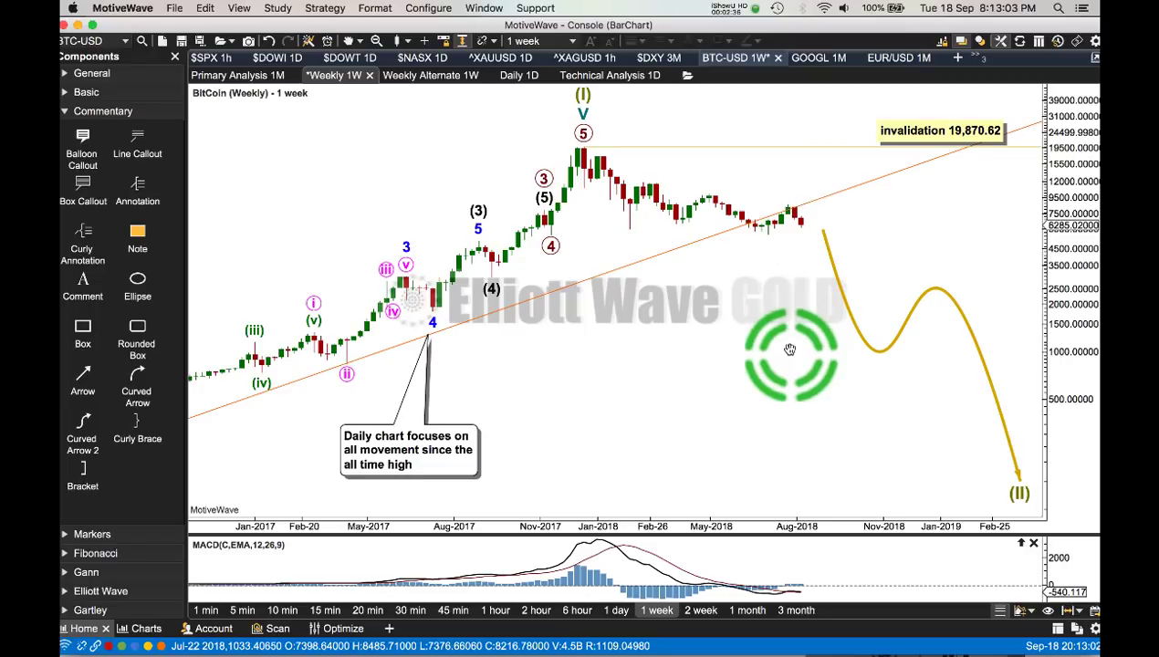
pyautogui.click(639, 226)
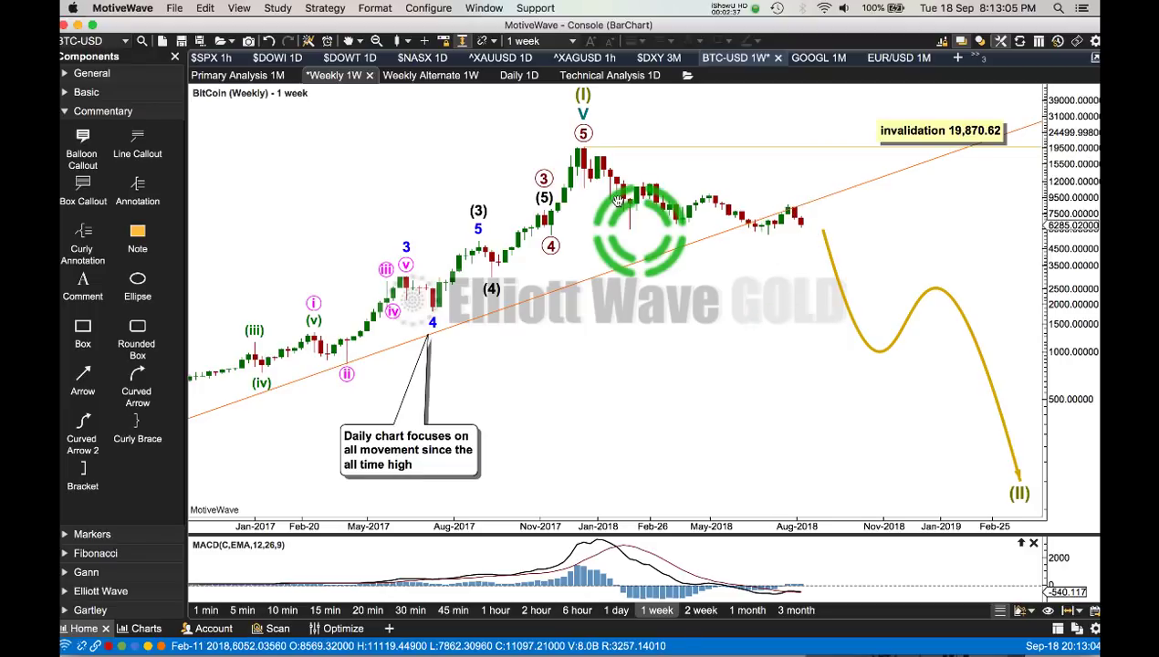
pyautogui.click(584, 153)
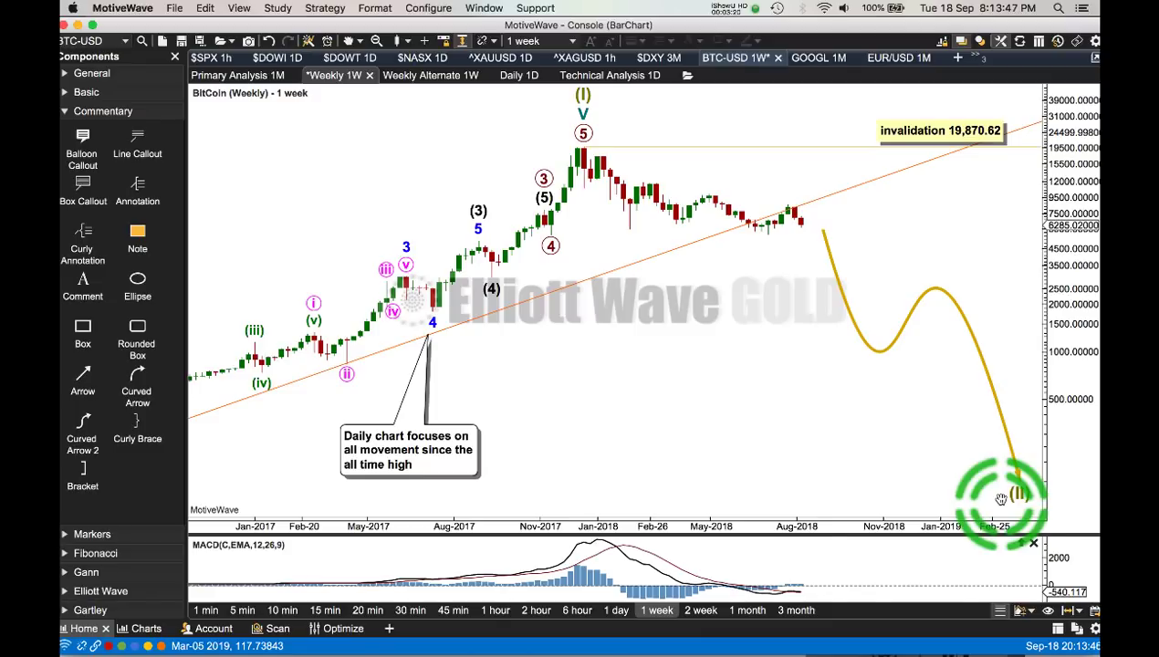
# - Save the weekly chart and return to the monthly Primary Analysis chart
pyautogui.press('super+s')
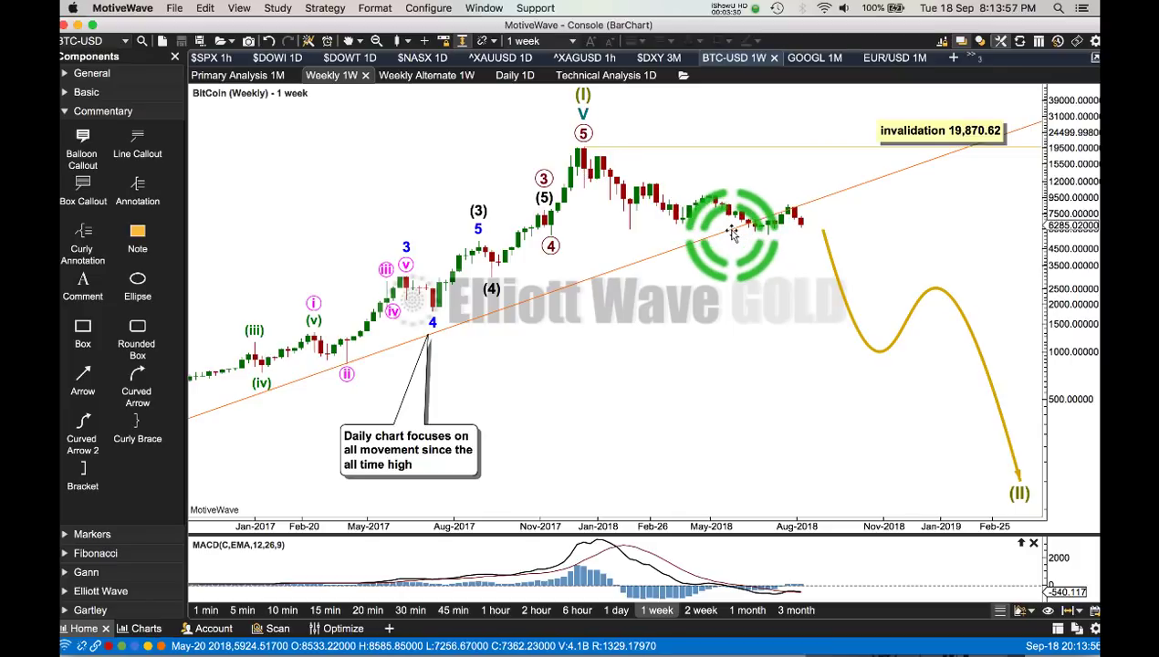
pyautogui.click(251, 76)
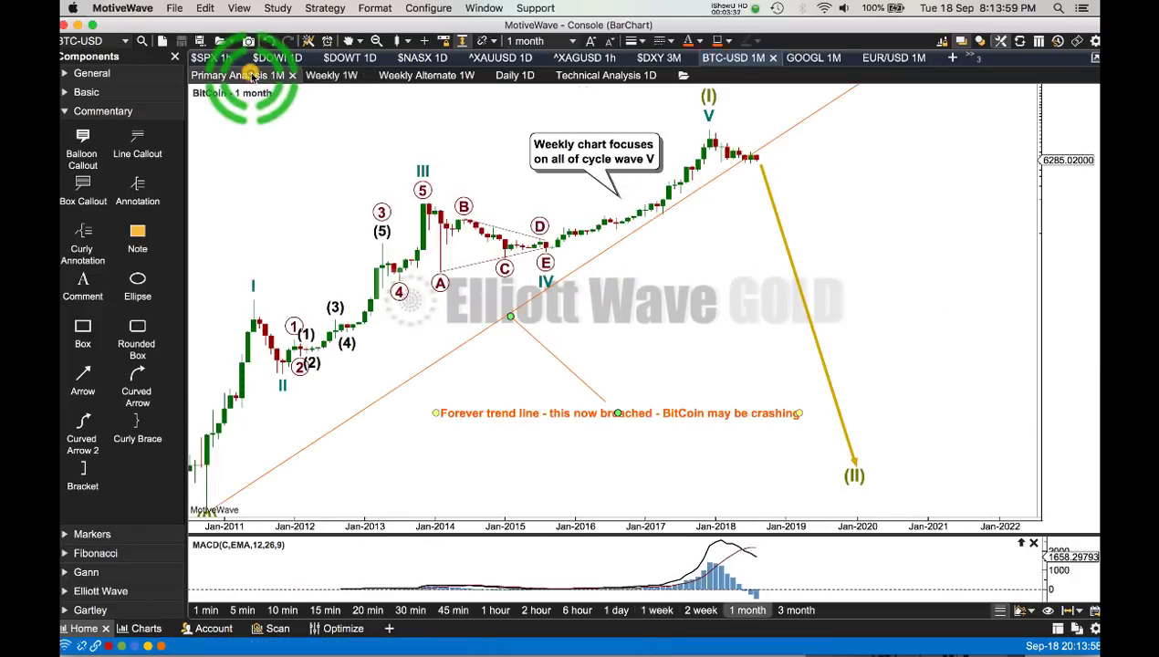
# - Select the wave count containing (II), followed by the I–V count at wave II, to inspect their price points
pyautogui.click(732, 339)
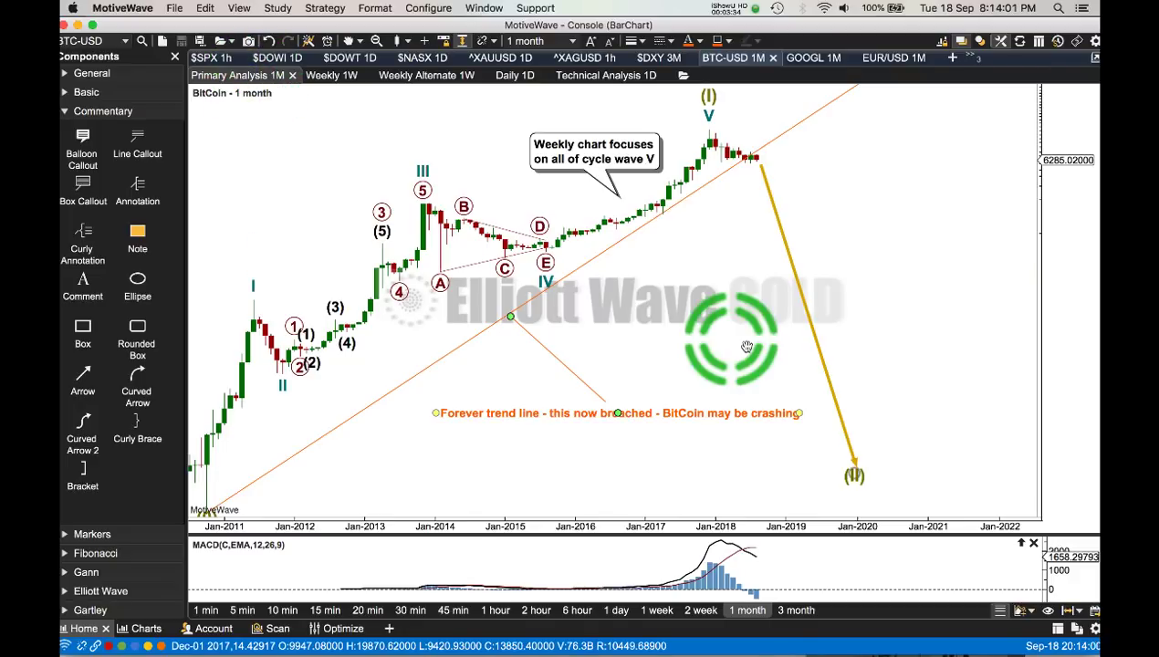
pyautogui.click(858, 474)
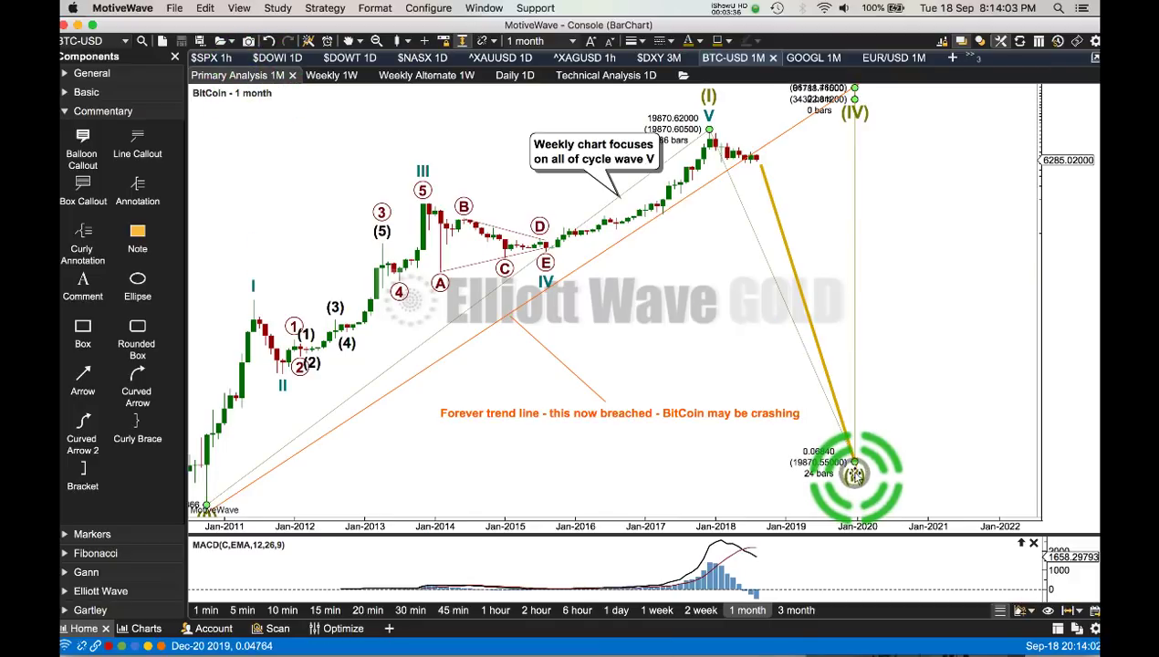
pyautogui.click(694, 472)
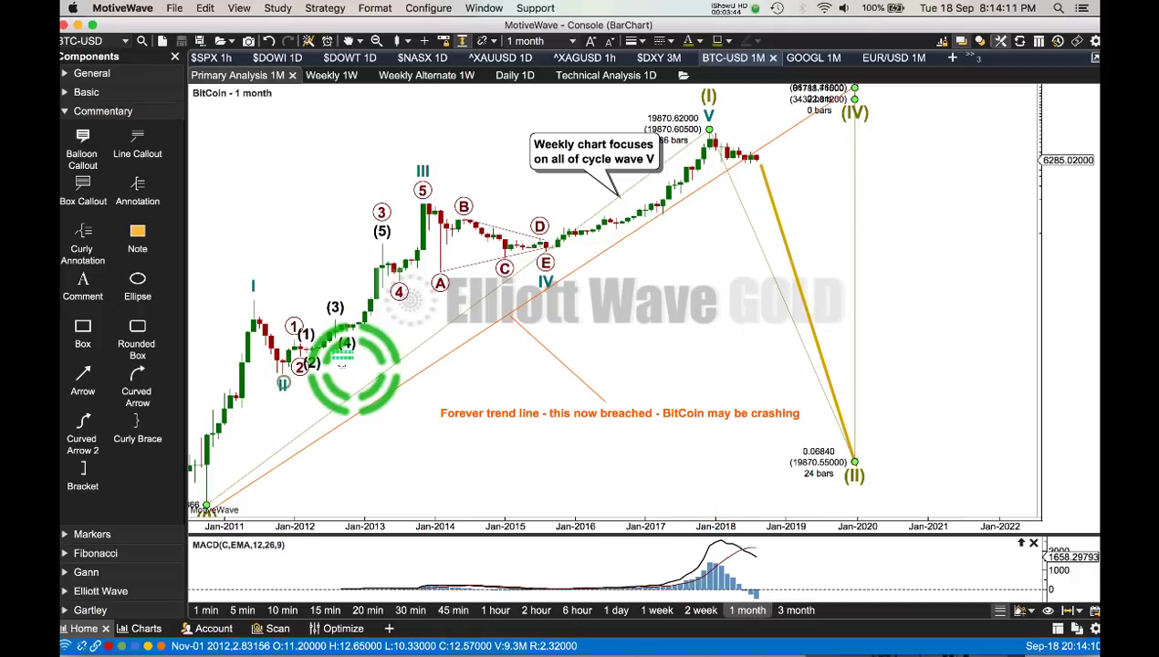
pyautogui.click(289, 390)
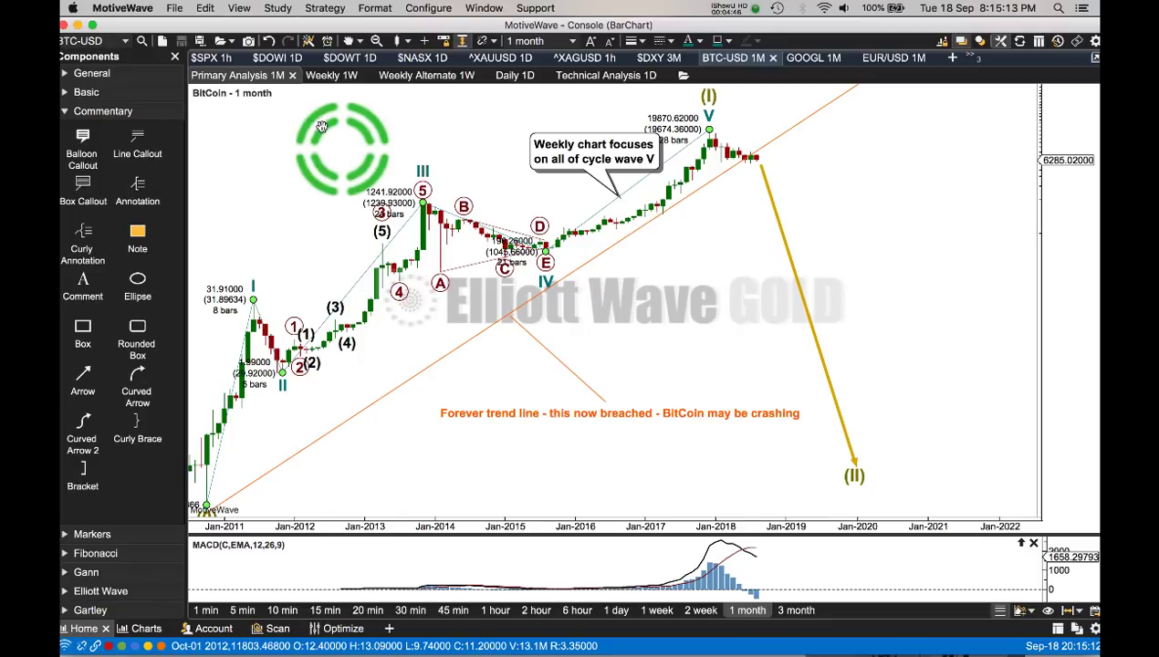
# - Return to the weekly Bitcoin chart to review the wave count leading up to the wave (I) high
pyautogui.click(330, 75)
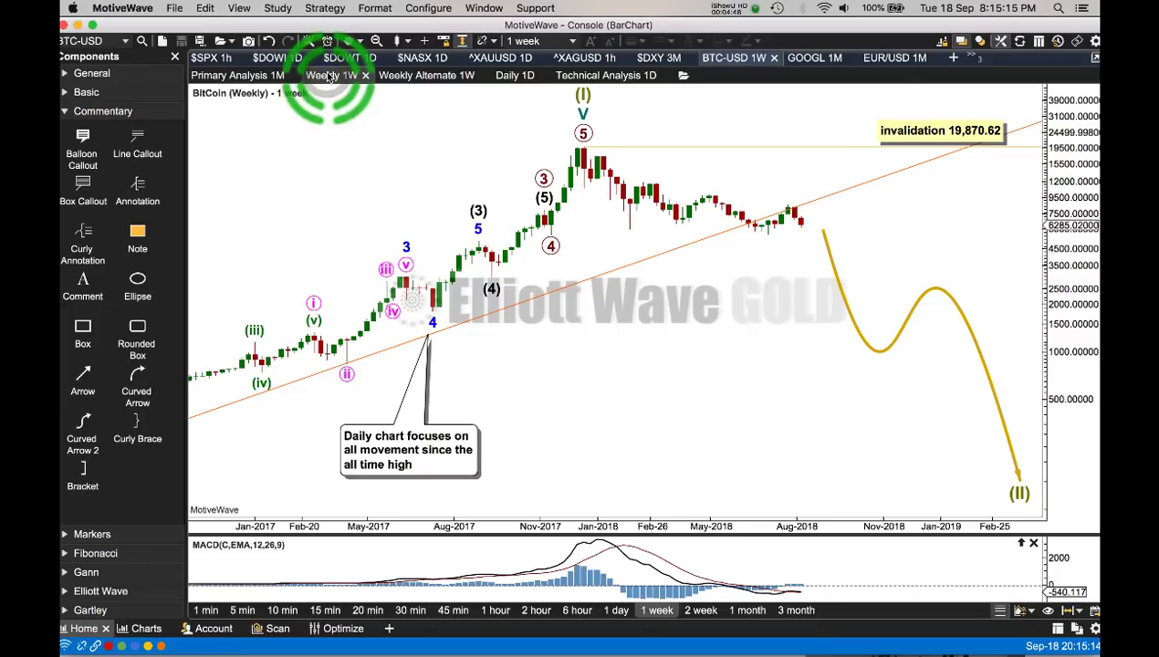
pyautogui.click(364, 157)
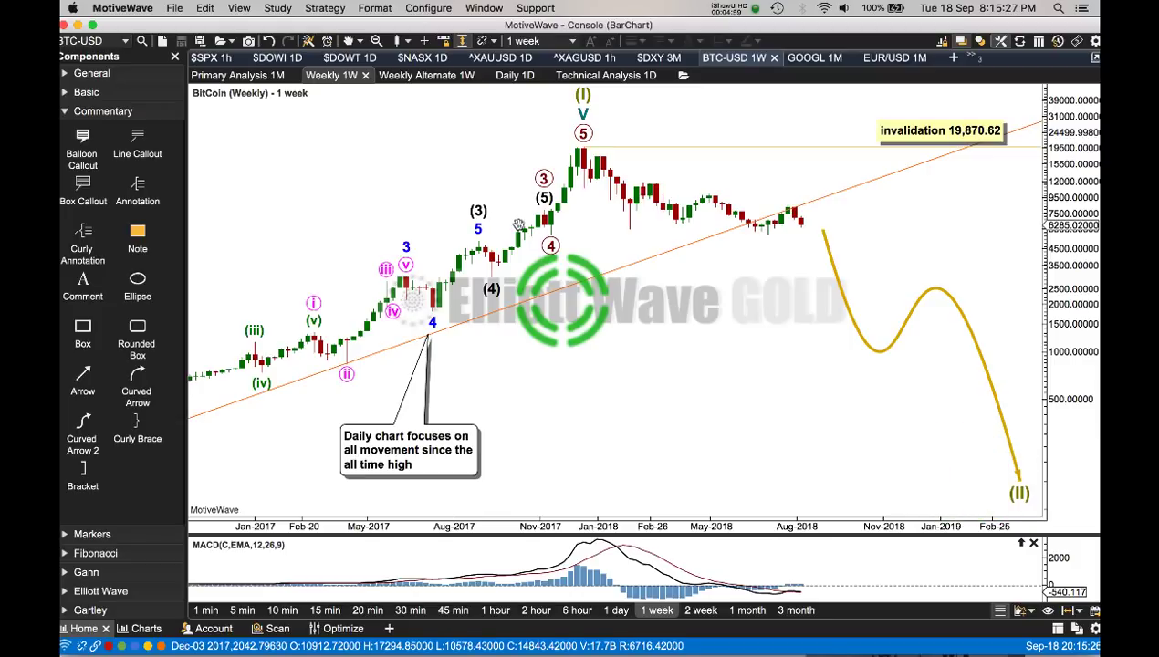
# - Open the daily Bitcoin chart and switch its price axis to a semi-log scale
pyautogui.click(514, 76)
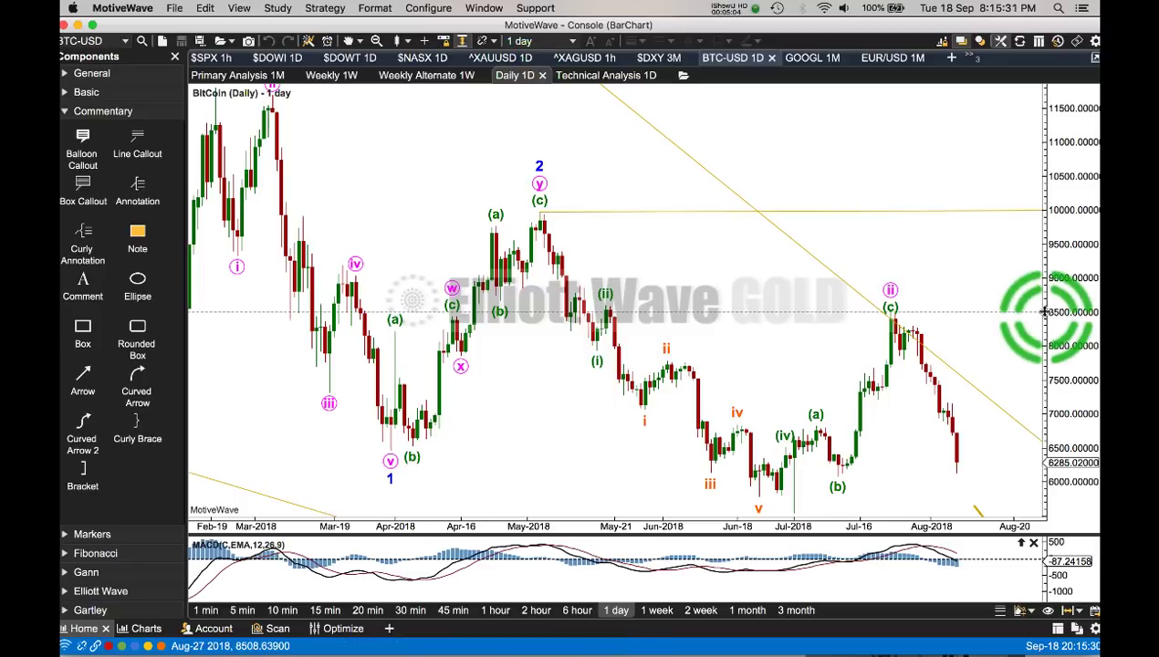
pyautogui.moveTo(1043, 247); pyautogui.dragTo(1045, 276)
pyautogui.click(654, 514)
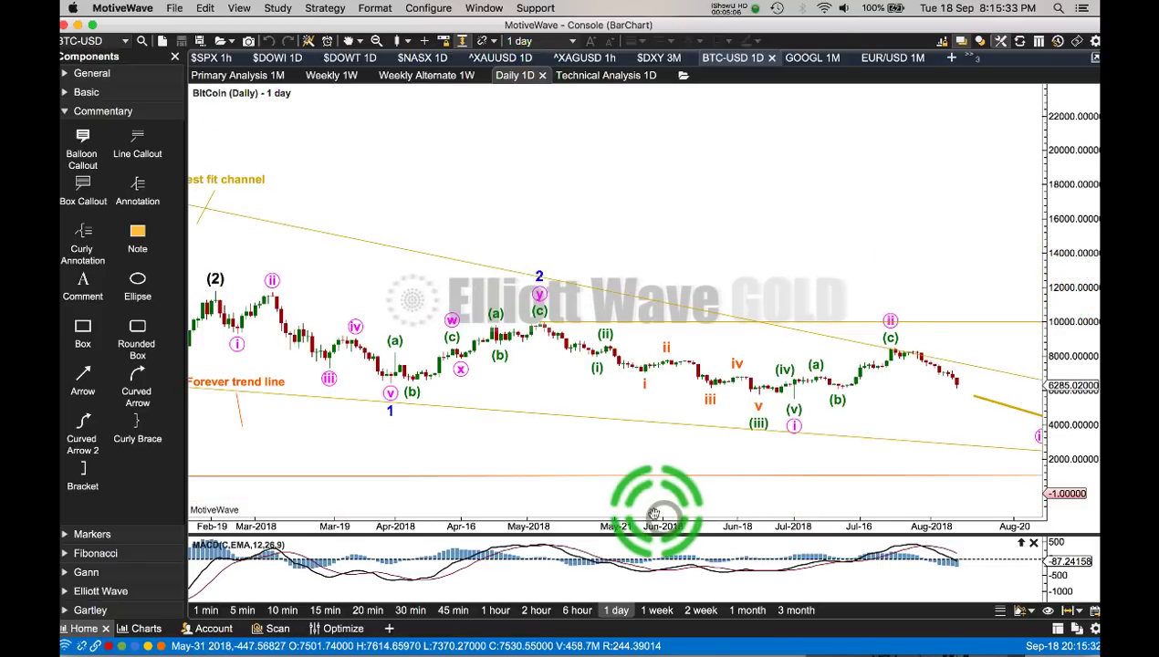
pyautogui.doubleClick(655, 514)
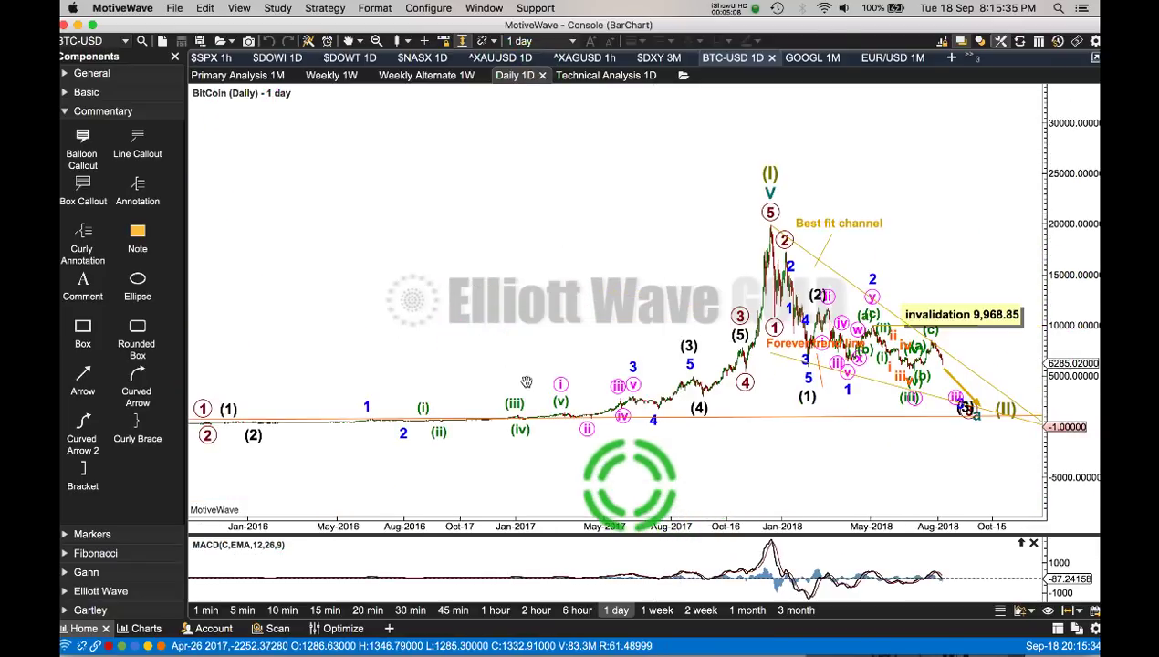
pyautogui.click(267, 18)
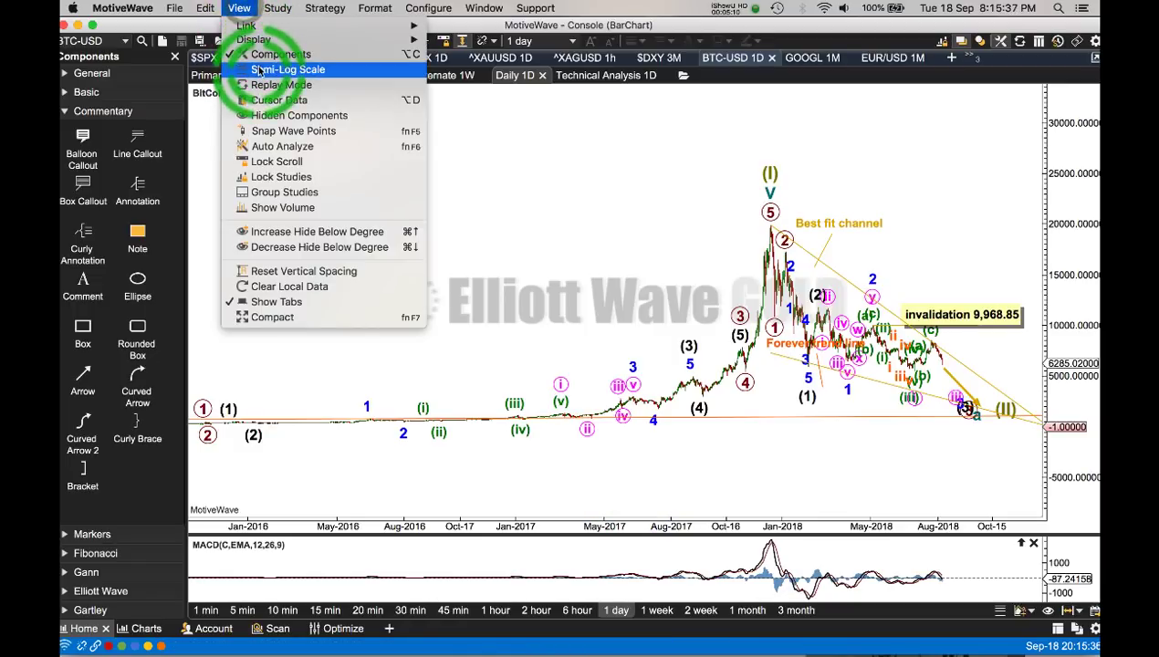
pyautogui.click(274, 69)
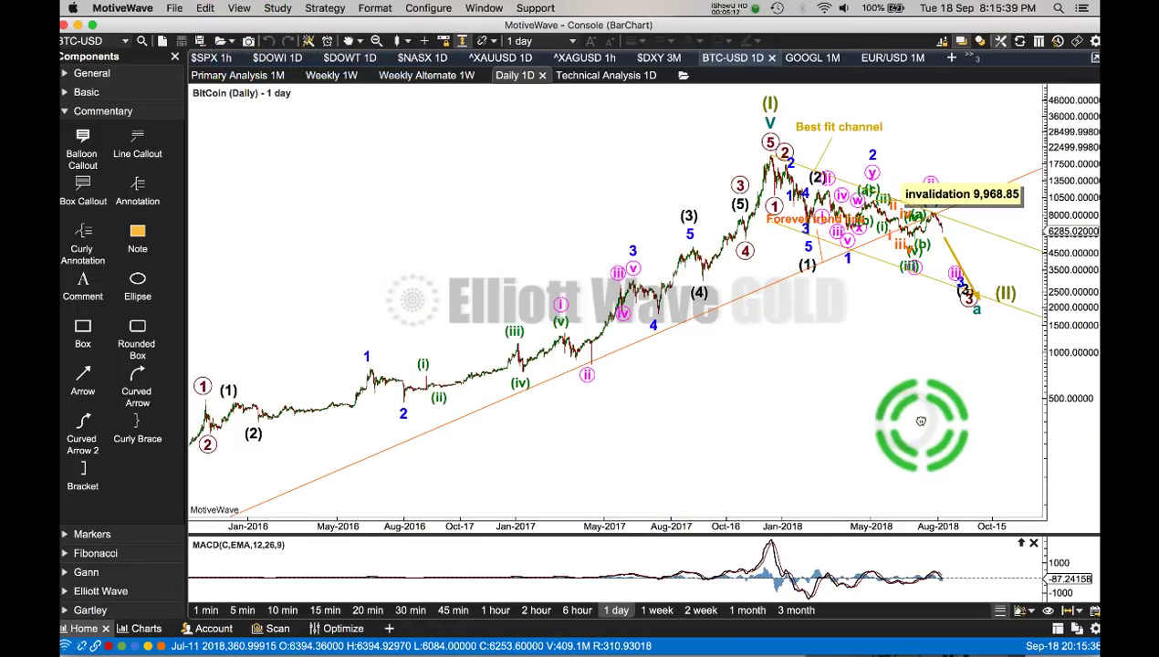
# - Frame the daily chart from the wave (I) high down to the projected wave a low
pyautogui.moveTo(963, 350); pyautogui.dragTo(1033, 276)
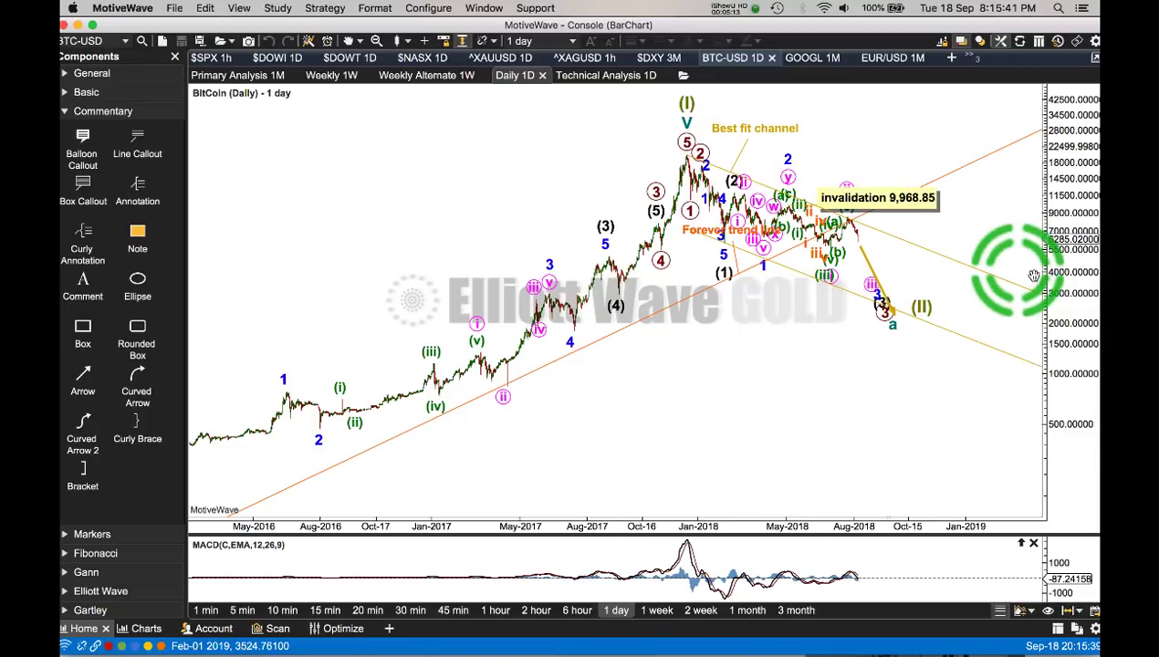
pyautogui.scroll(5, 880, 492)
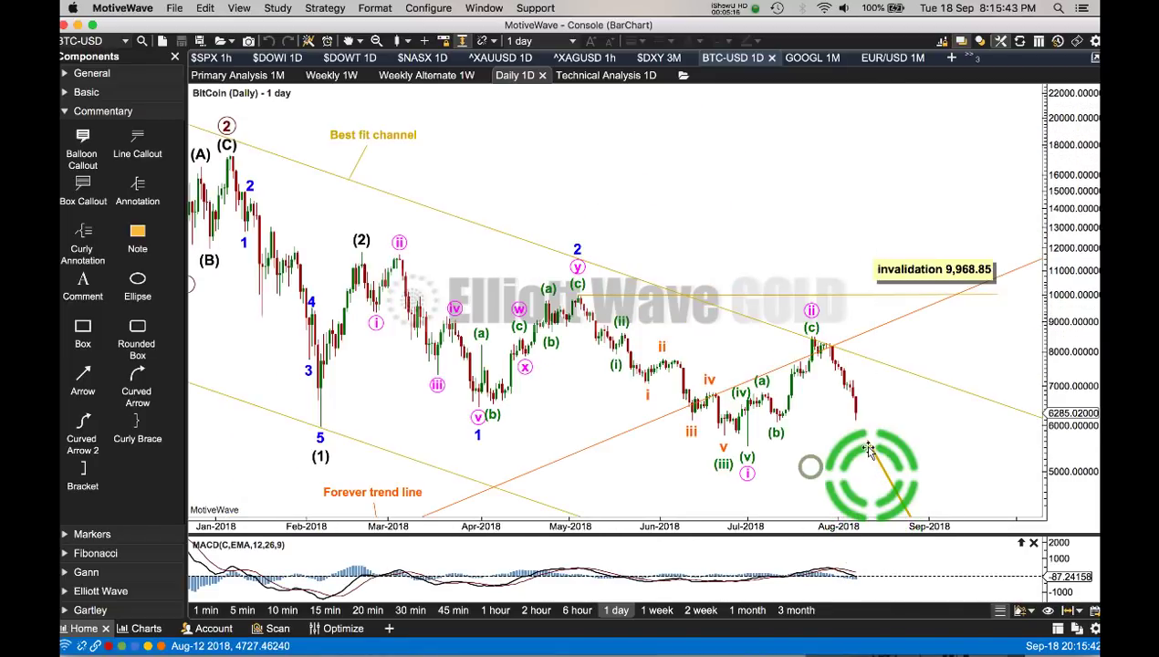
pyautogui.click(810, 467)
pyautogui.moveTo(810, 466); pyautogui.dragTo(1095, 225)
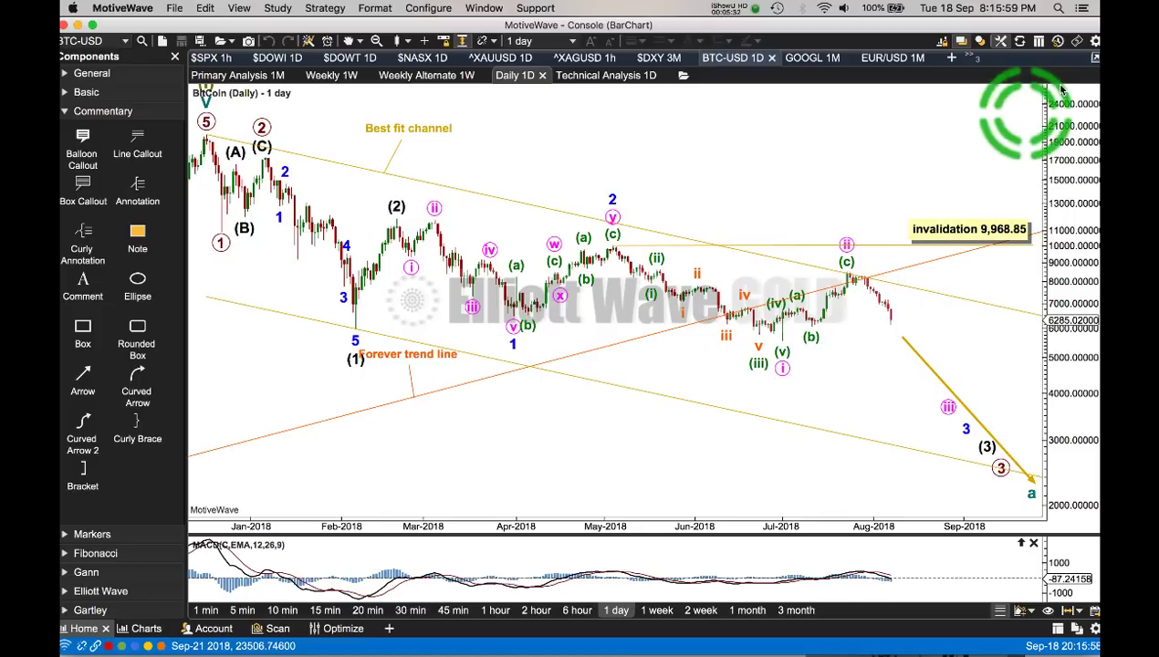
pyautogui.moveTo(1051, 101); pyautogui.dragTo(1048, 169)
# - View the daily BTC-USD historical data for Aug 07 to Sep 18, 2018 on Yahoo Finance in Safari and return to MotiveWave
pyautogui.press('super+Tab')
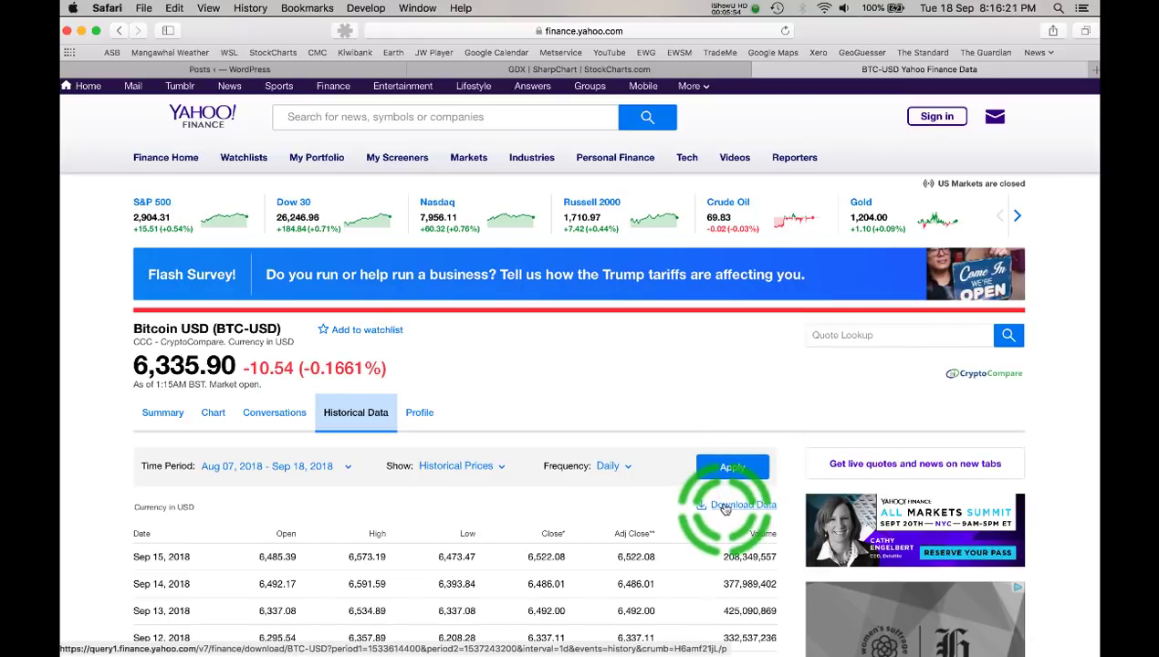
pyautogui.press('super+Tab')
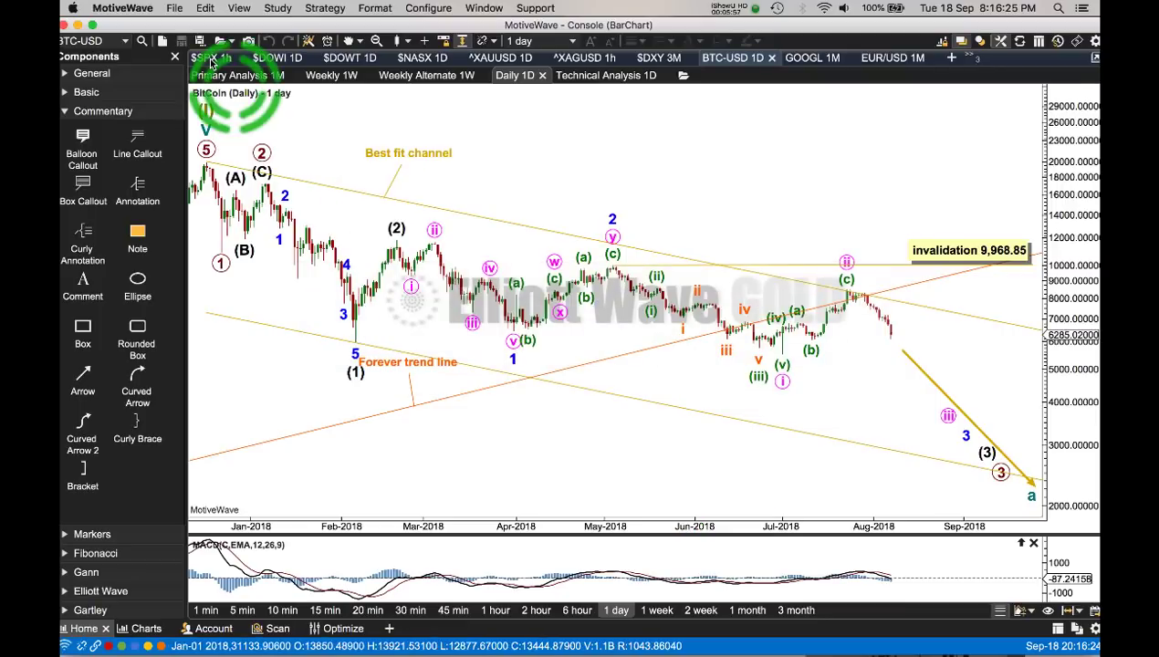
# - Start a chart data import and choose to add a CSV/ASCII file
pyautogui.click(174, 9)
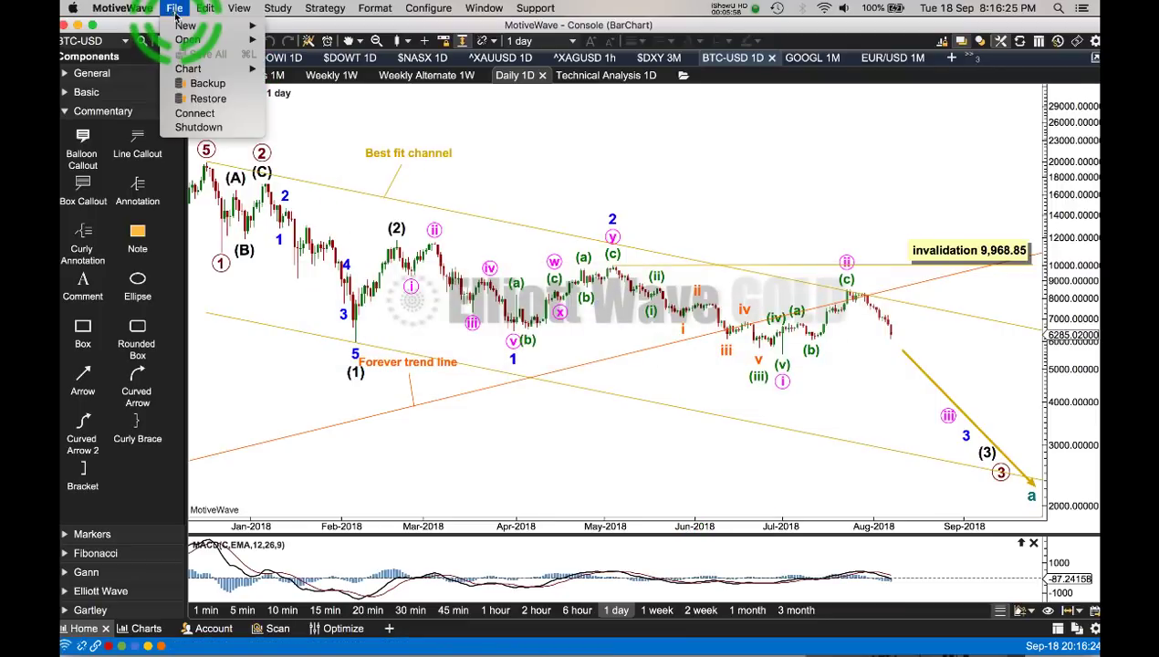
pyautogui.click(187, 69)
pyautogui.click(331, 151)
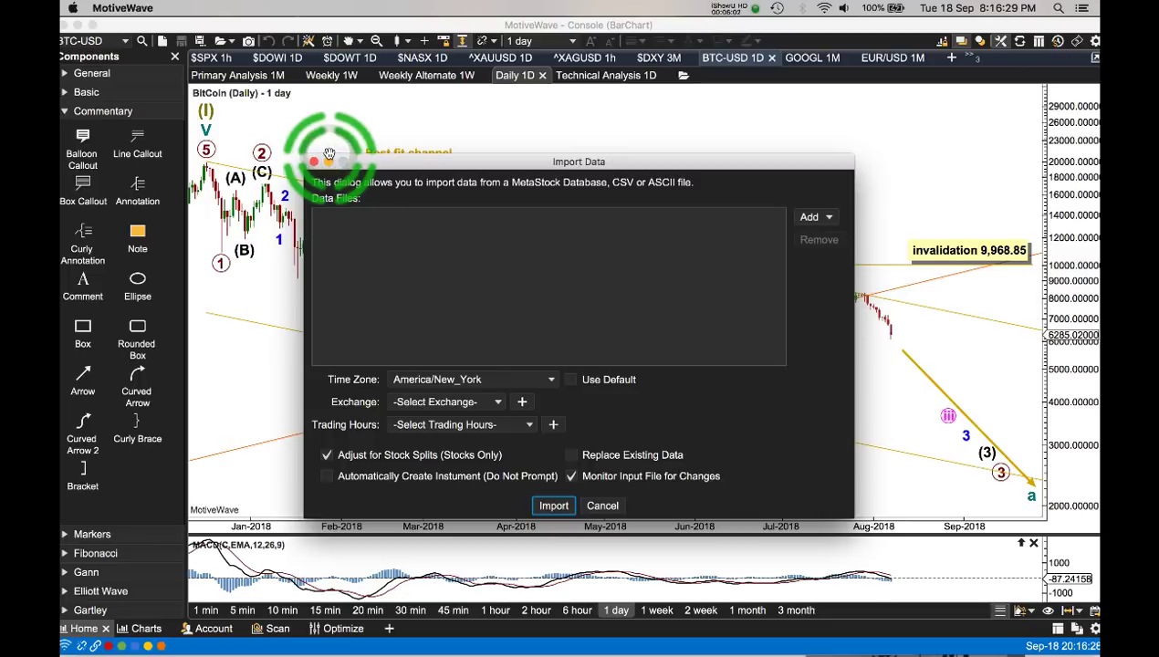
pyautogui.click(809, 217)
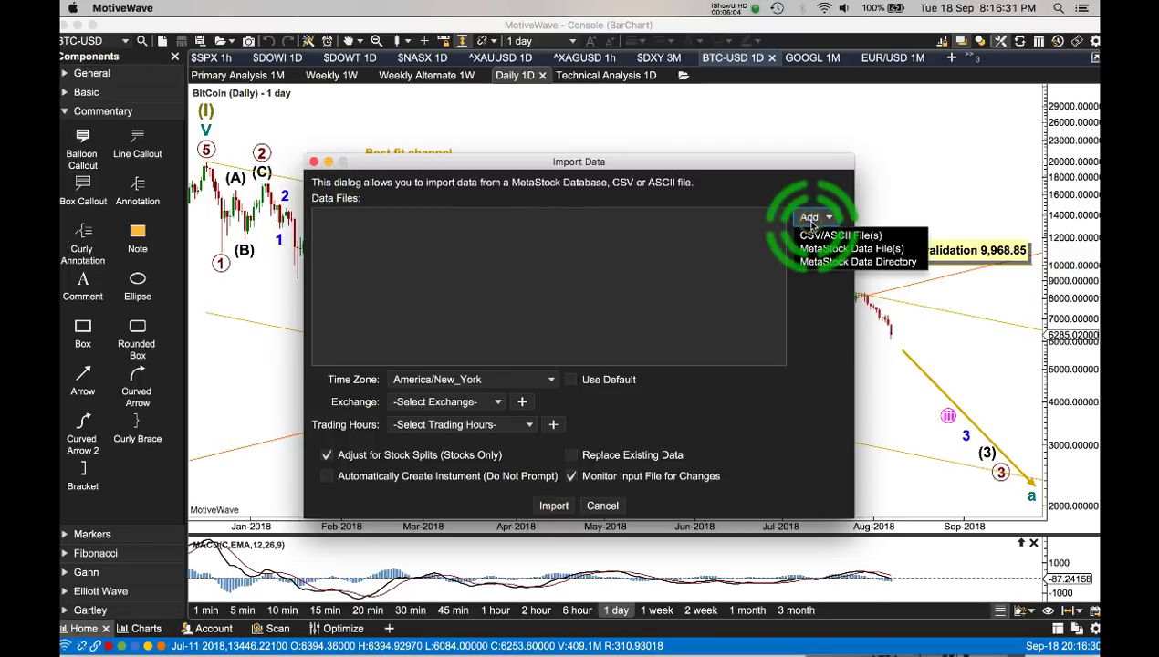
pyautogui.click(812, 235)
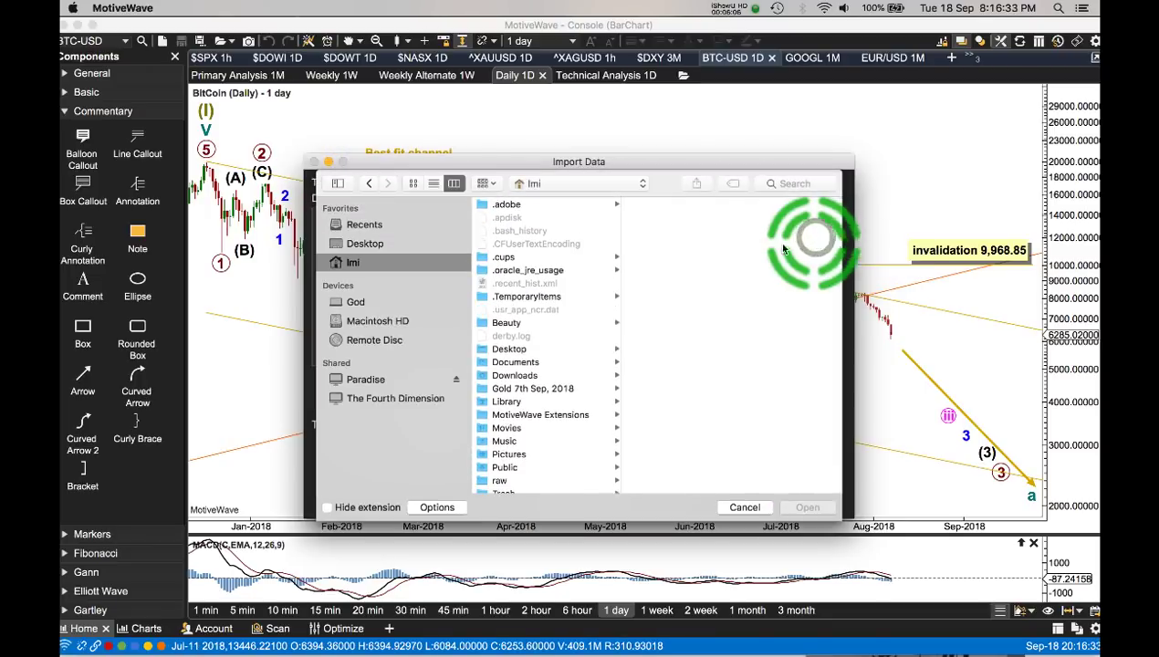
# - Add BTC-USD.csv from Paradise's CLI-MASTER share, in ElliottWaveGold.com/Analysis/Currencies/BITCOIN/16. BTC 18th Sep, 2018, to the data files
pyautogui.click(365, 379)
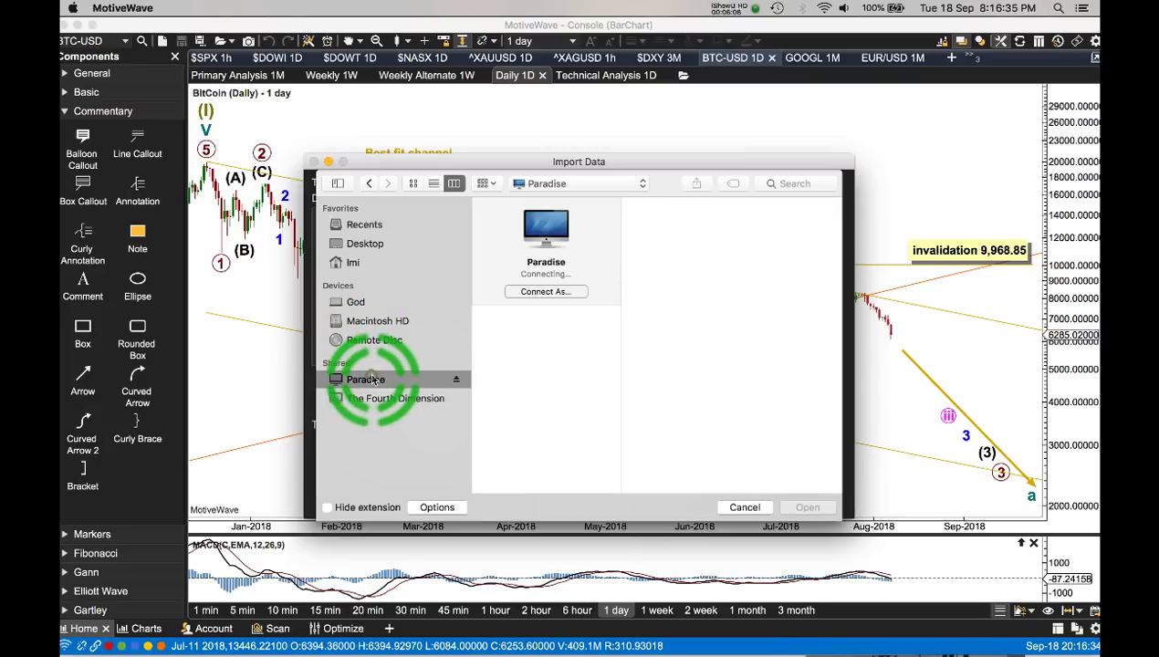
pyautogui.click(518, 314)
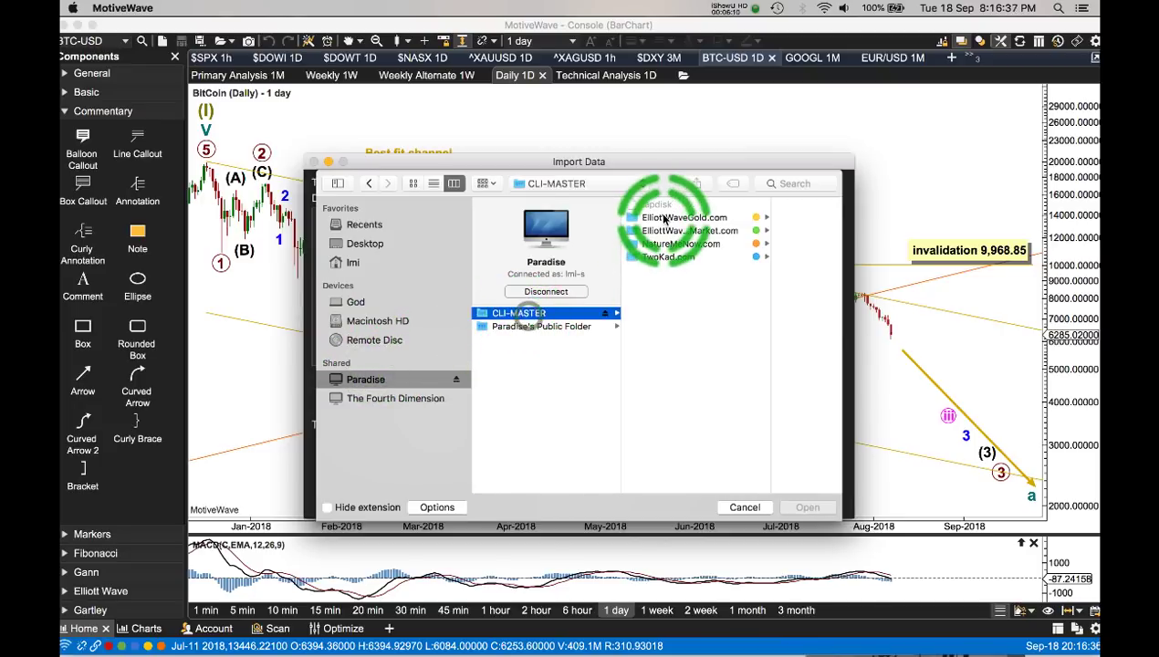
pyautogui.click(665, 219)
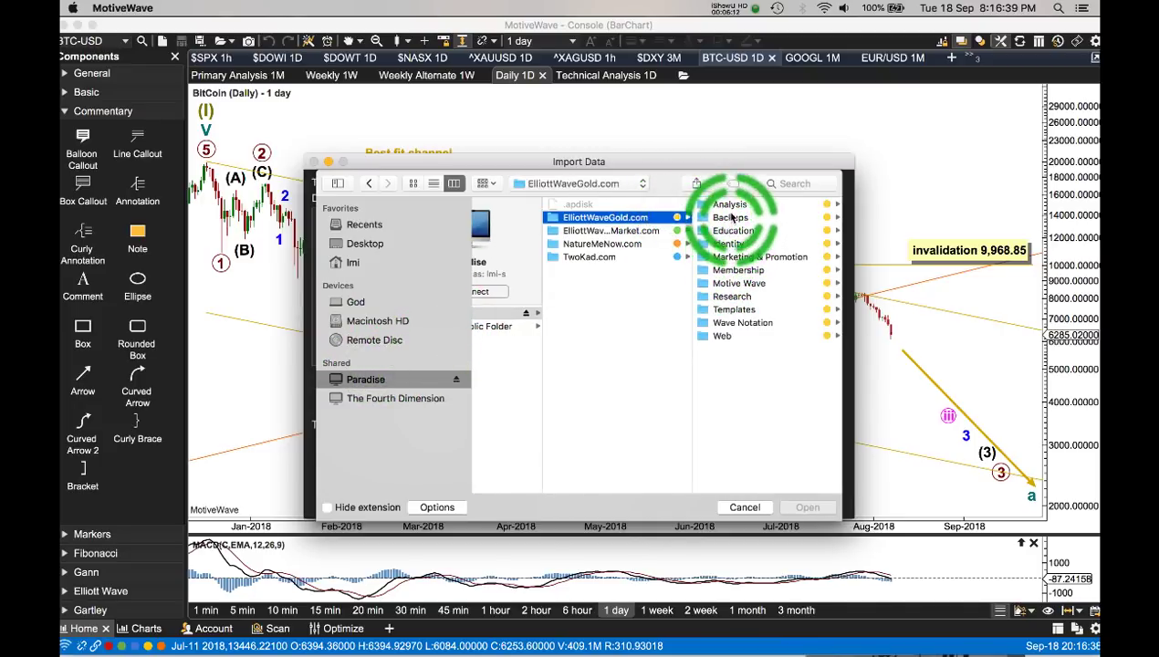
pyautogui.click(731, 208)
pyautogui.click(733, 217)
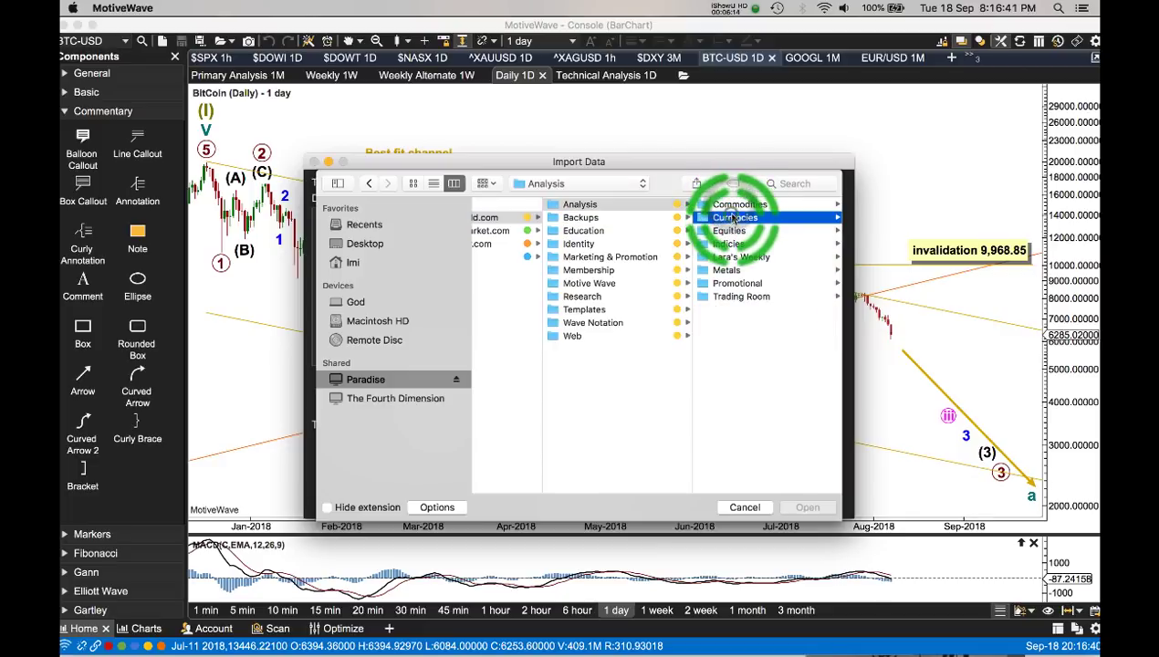
pyautogui.click(733, 217)
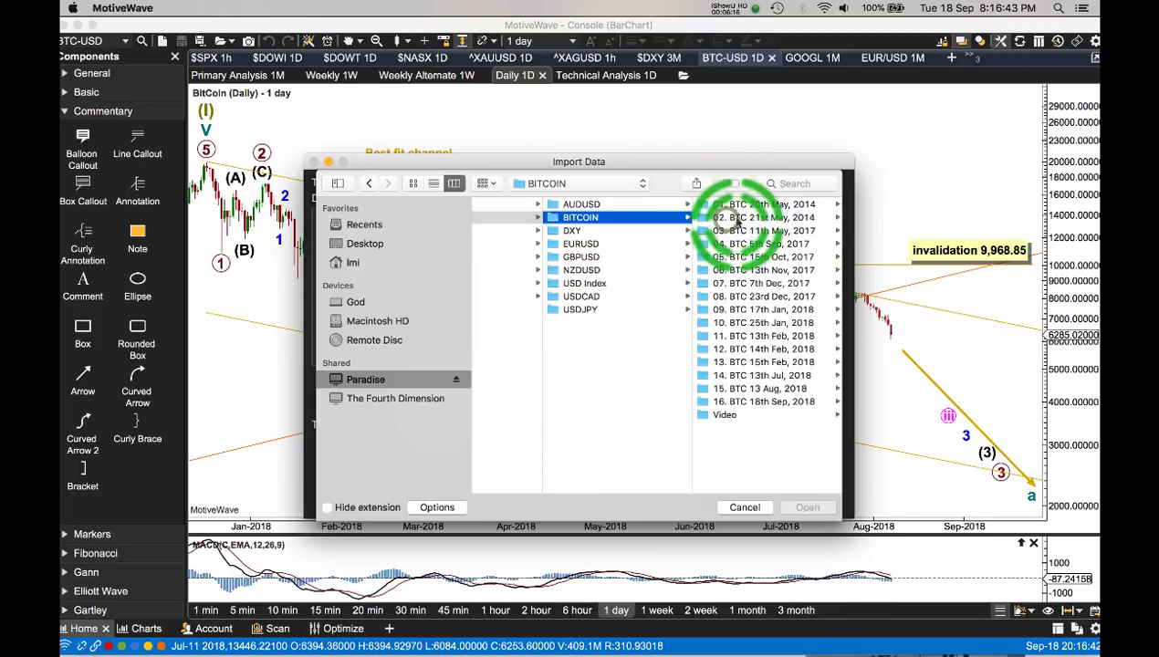
pyautogui.click(757, 402)
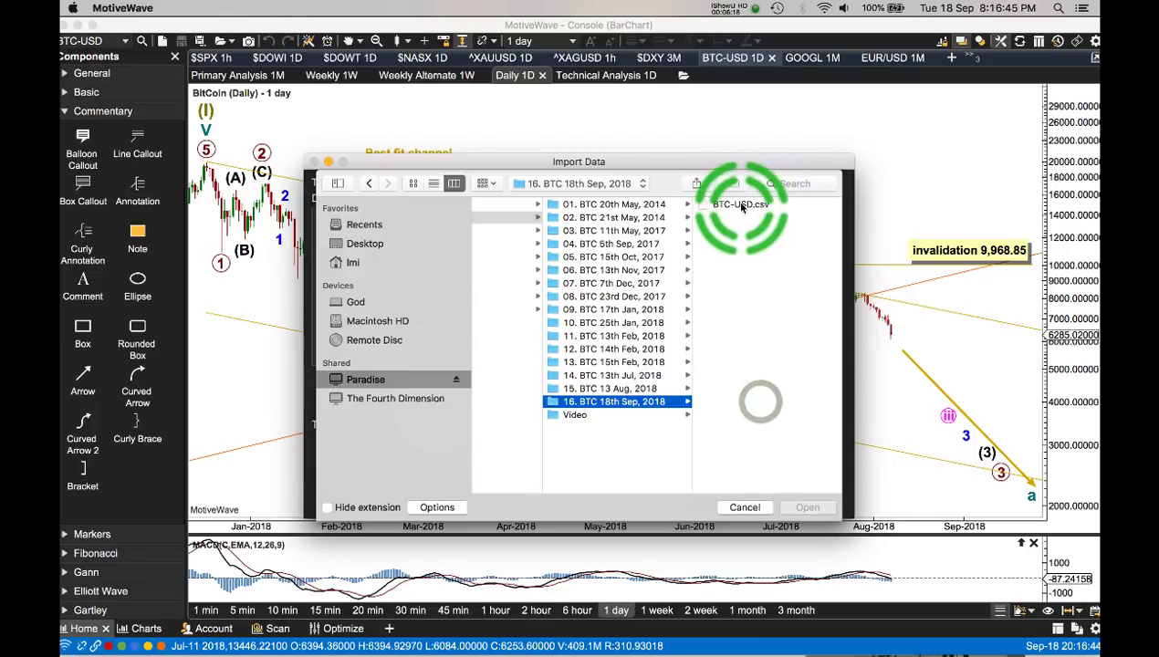
pyautogui.click(741, 206)
pyautogui.click(809, 507)
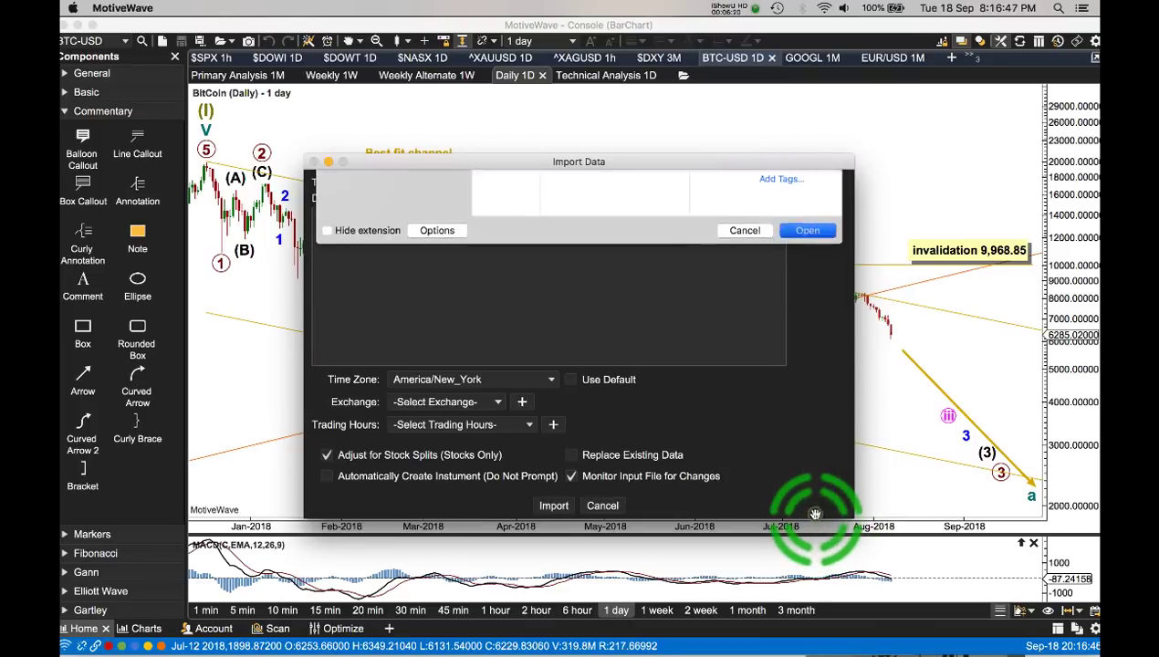
# - Toggle the stock-split adjustment and import the added BTC-USD data into the daily chart
pyautogui.click(327, 455)
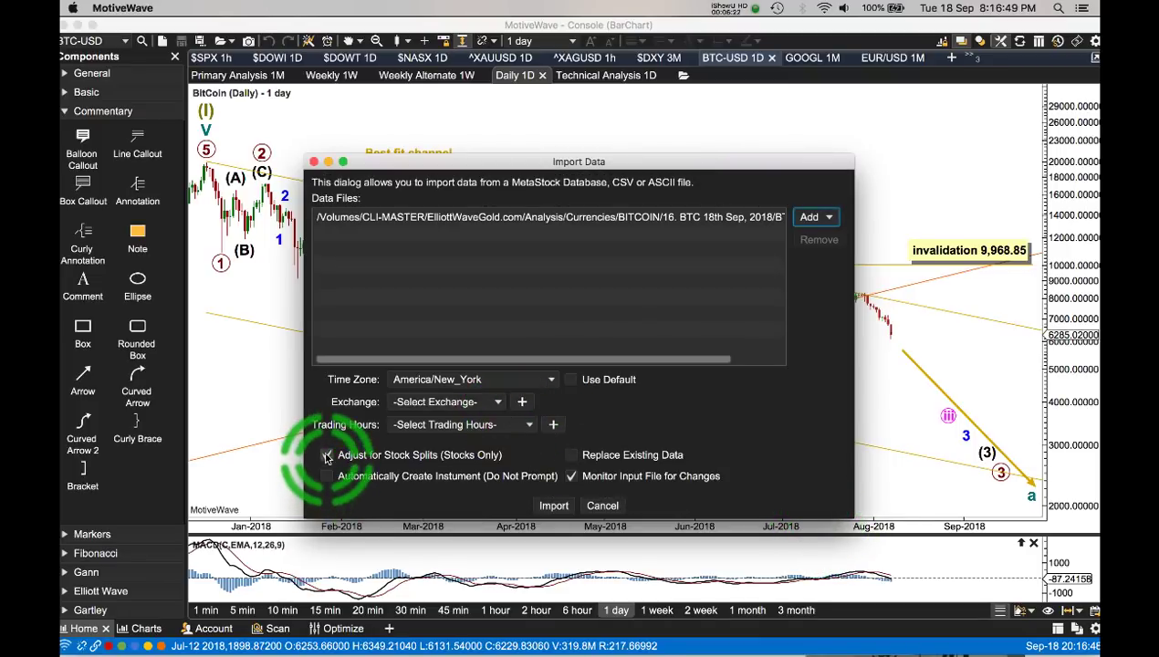
pyautogui.click(553, 506)
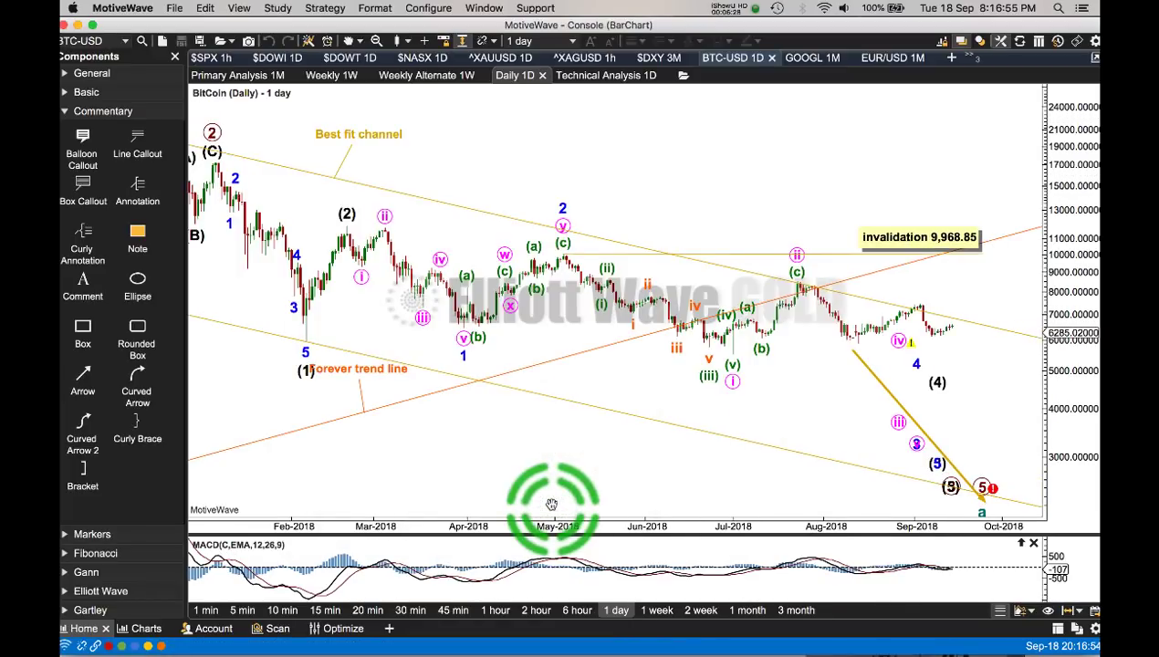
pyautogui.moveTo(509, 460); pyautogui.dragTo(550, 454)
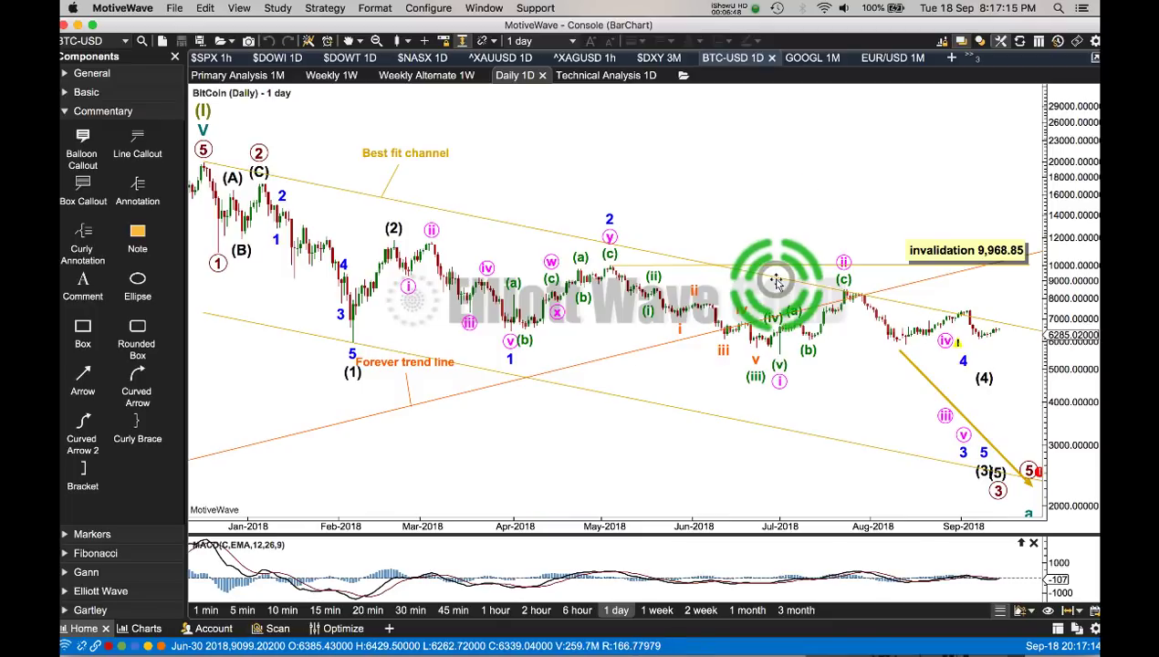
# - Shift the wave ii (c) point away from the late-July 2018 high and place it back on that high
pyautogui.click(832, 281)
pyautogui.moveTo(845, 274)
pyautogui.mouseDown()
pyautogui.moveTo(849, 291)
pyautogui.moveTo(776, 188)
pyautogui.moveTo(817, 251)
pyautogui.moveTo(850, 267)
pyautogui.moveTo(833, 285)
pyautogui.moveTo(864, 278)
pyautogui.moveTo(823, 280)
pyautogui.moveTo(853, 306)
pyautogui.moveTo(847, 288)
pyautogui.mouseUp()
pyautogui.click(828, 284)
pyautogui.click(801, 214)
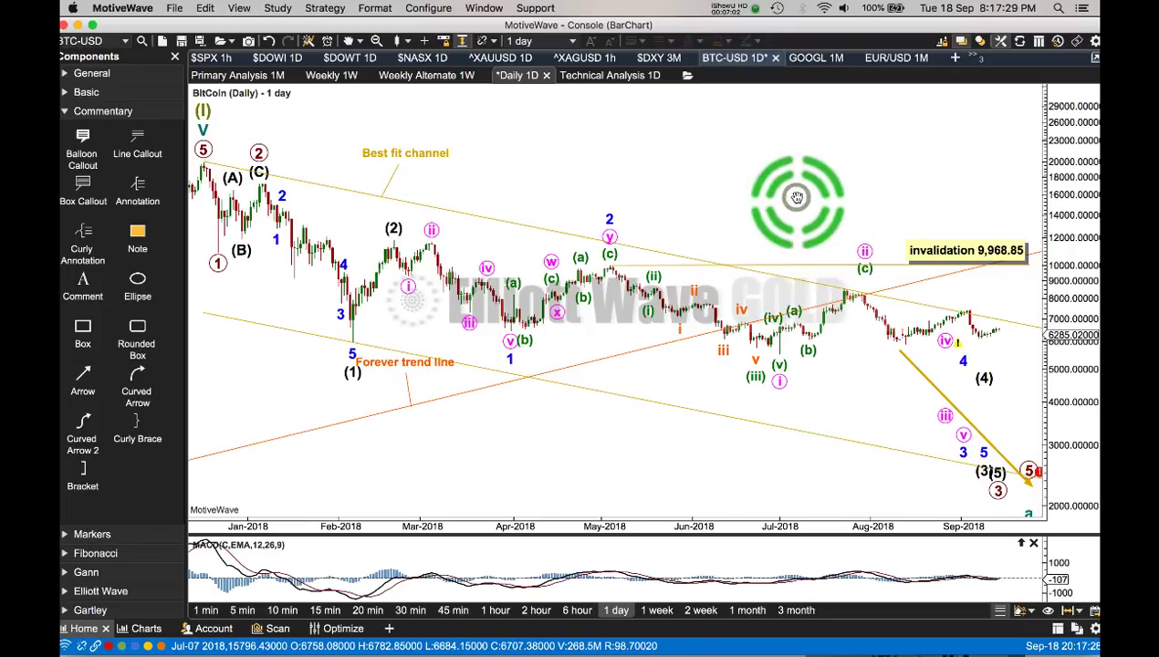
pyautogui.click(867, 250)
pyautogui.moveTo(867, 250)
pyautogui.mouseDown()
pyautogui.moveTo(848, 262)
pyautogui.moveTo(847, 285)
pyautogui.moveTo(847, 261)
pyautogui.mouseUp()
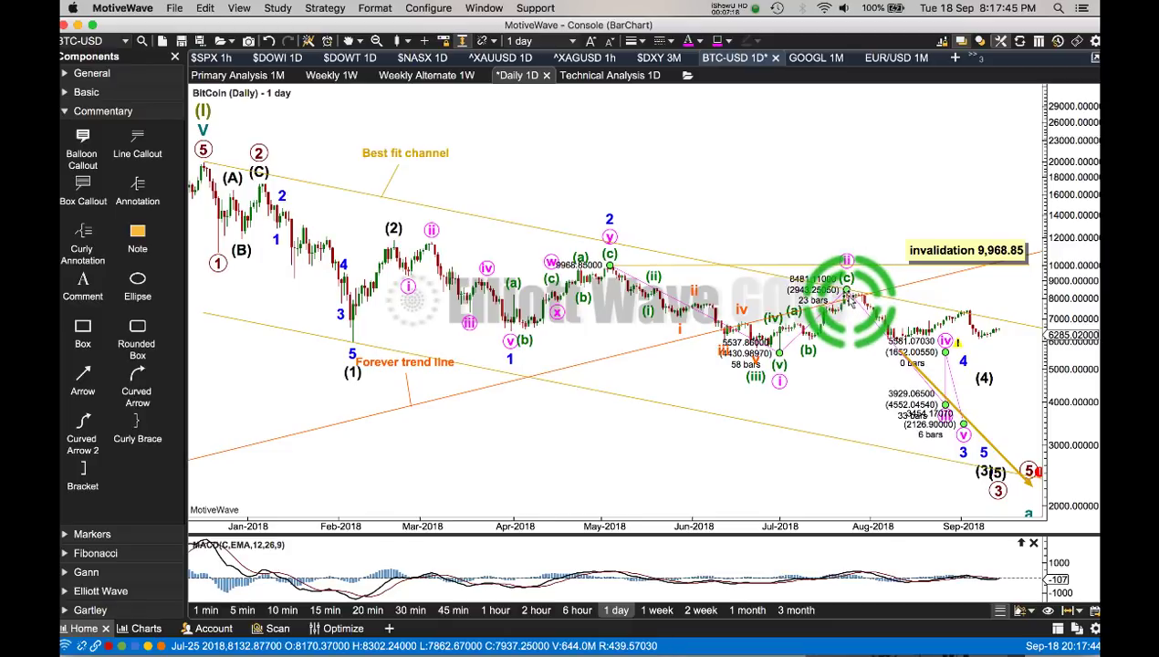
pyautogui.click(760, 468)
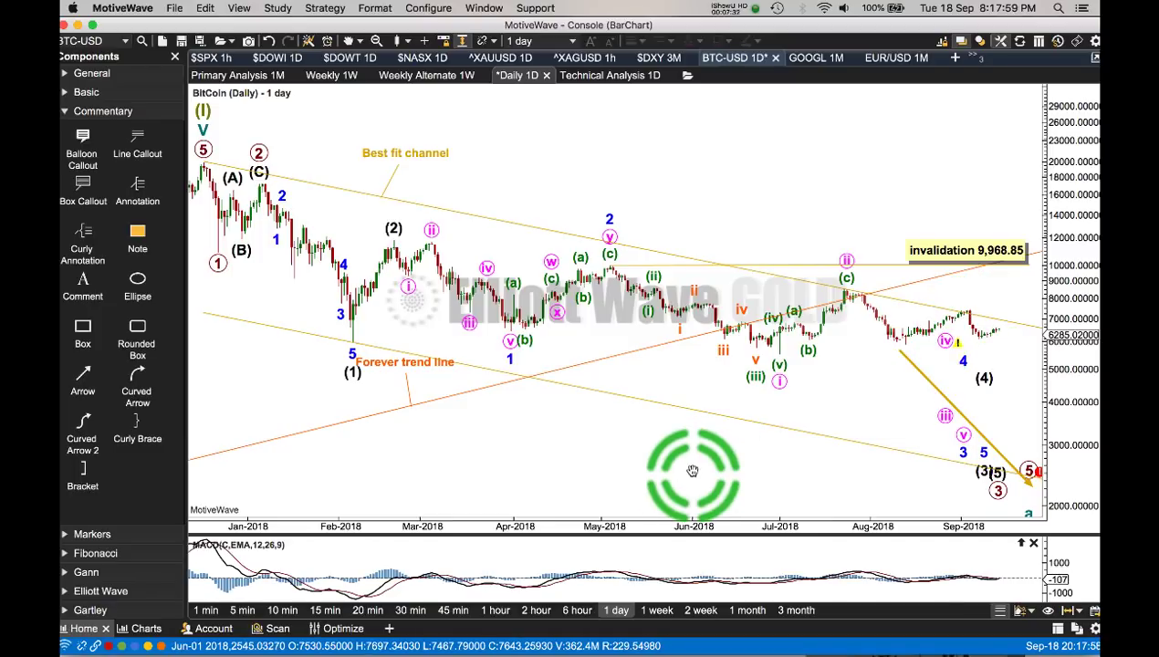
# - Move the "Forever trend line" label below the orange trend line and save the daily chart
pyautogui.moveTo(402, 362); pyautogui.dragTo(415, 474)
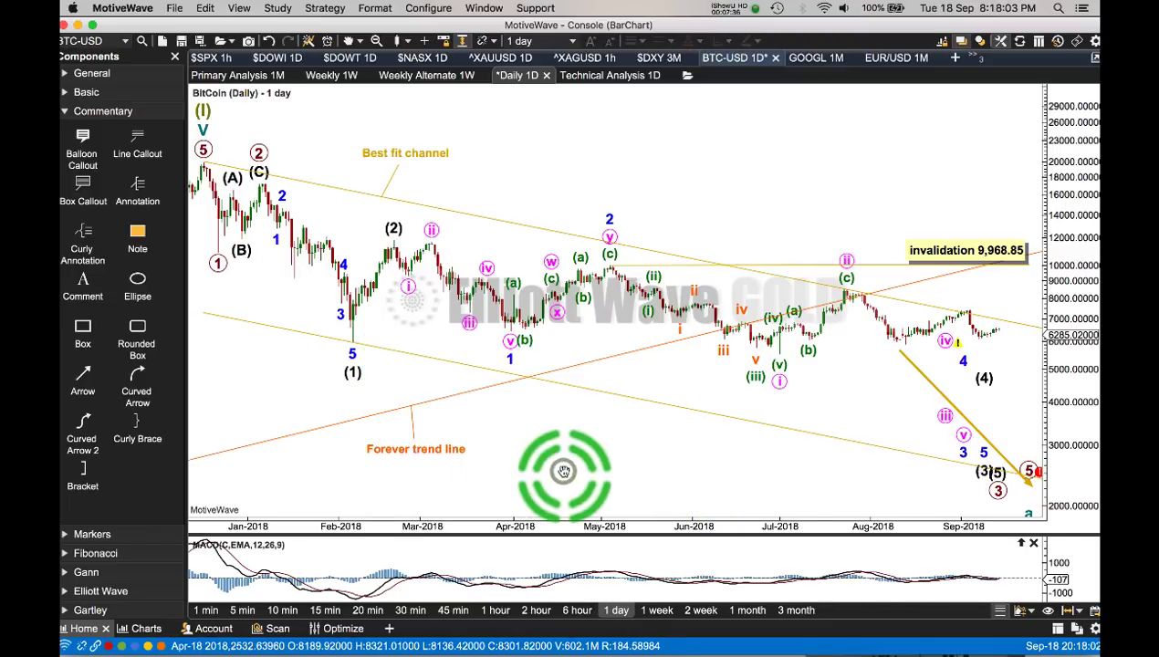
pyautogui.press('super+s')
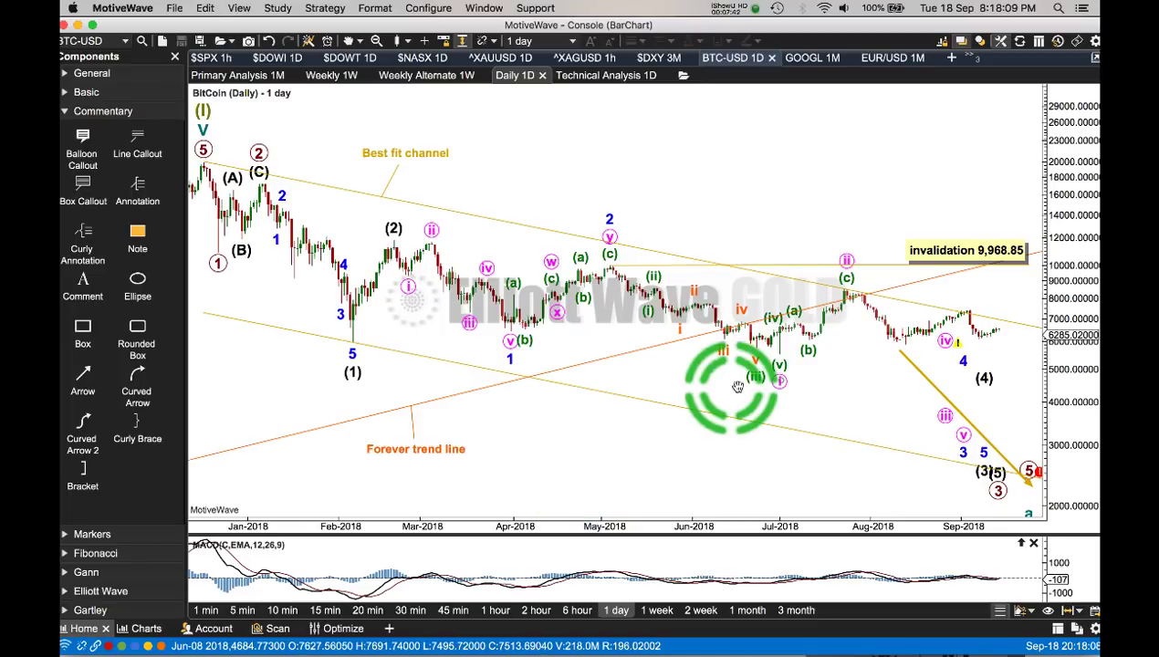
# - Select the wave count containing wave i, followed by the one containing wave (1), to inspect their price points
pyautogui.click(780, 381)
pyautogui.click(671, 441)
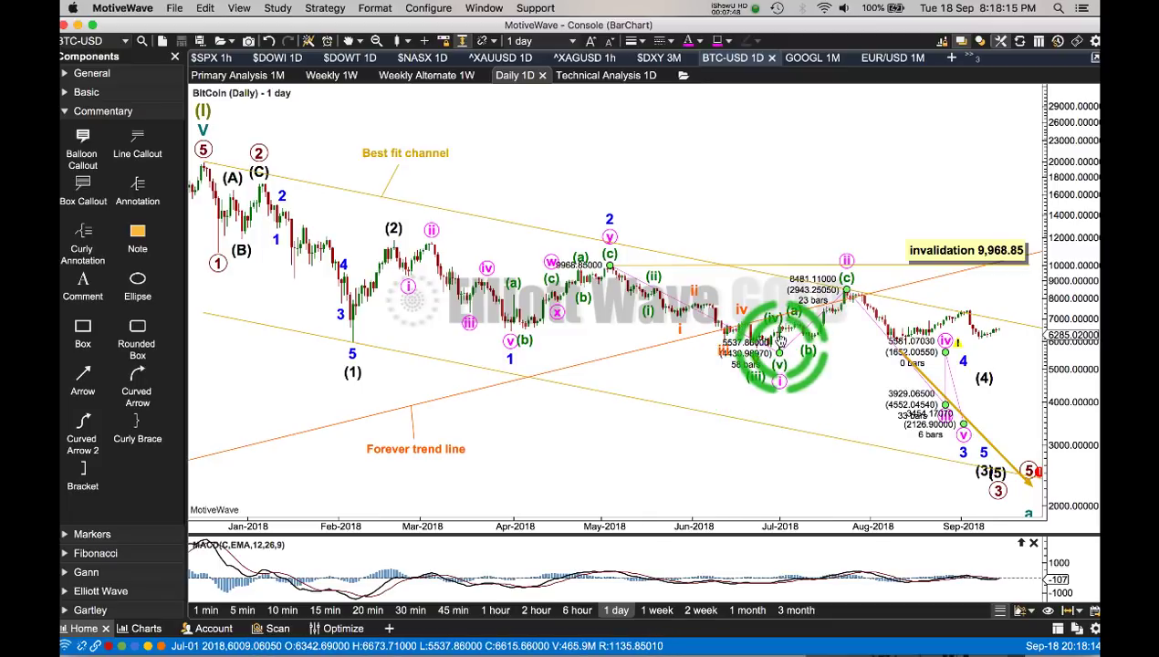
pyautogui.click(353, 372)
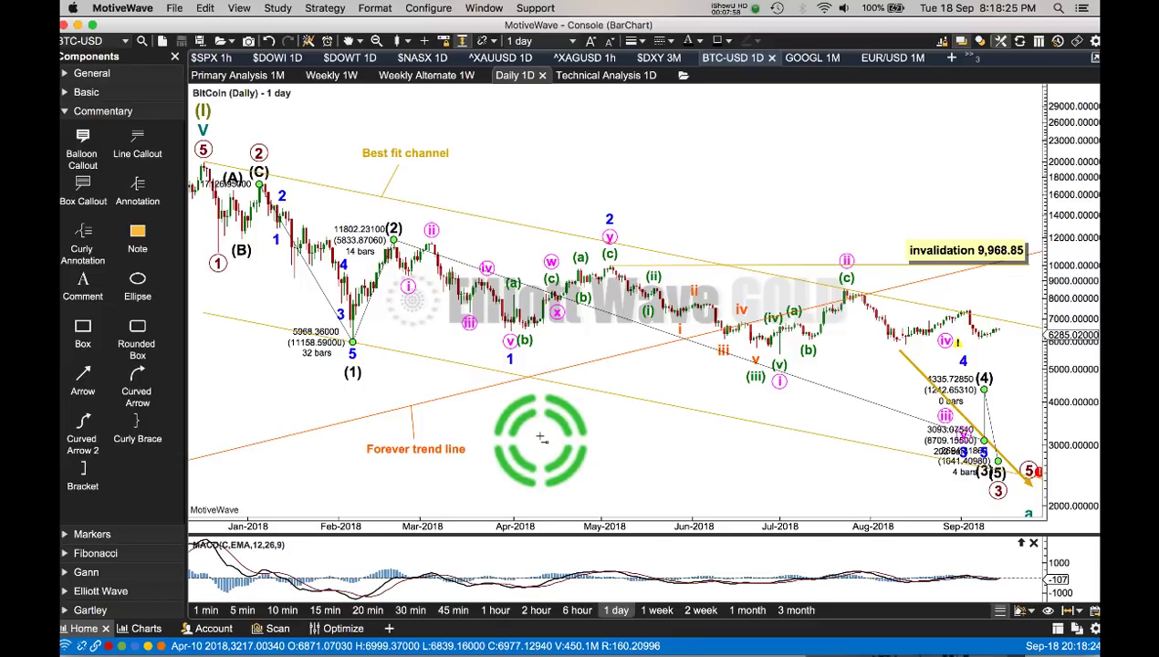
# - Create a new Bitcoin analysis named "Daily Alternate" based on the Daily analysis
pyautogui.click(161, 41)
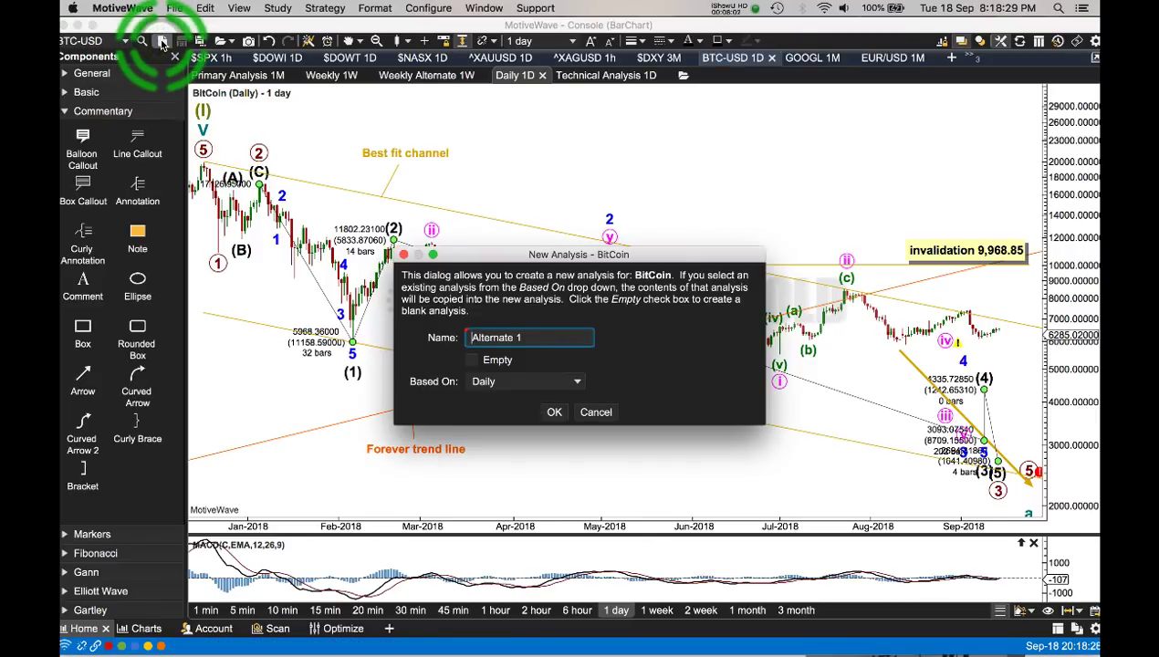
pyautogui.write('Daily')
pyautogui.click(534, 337)
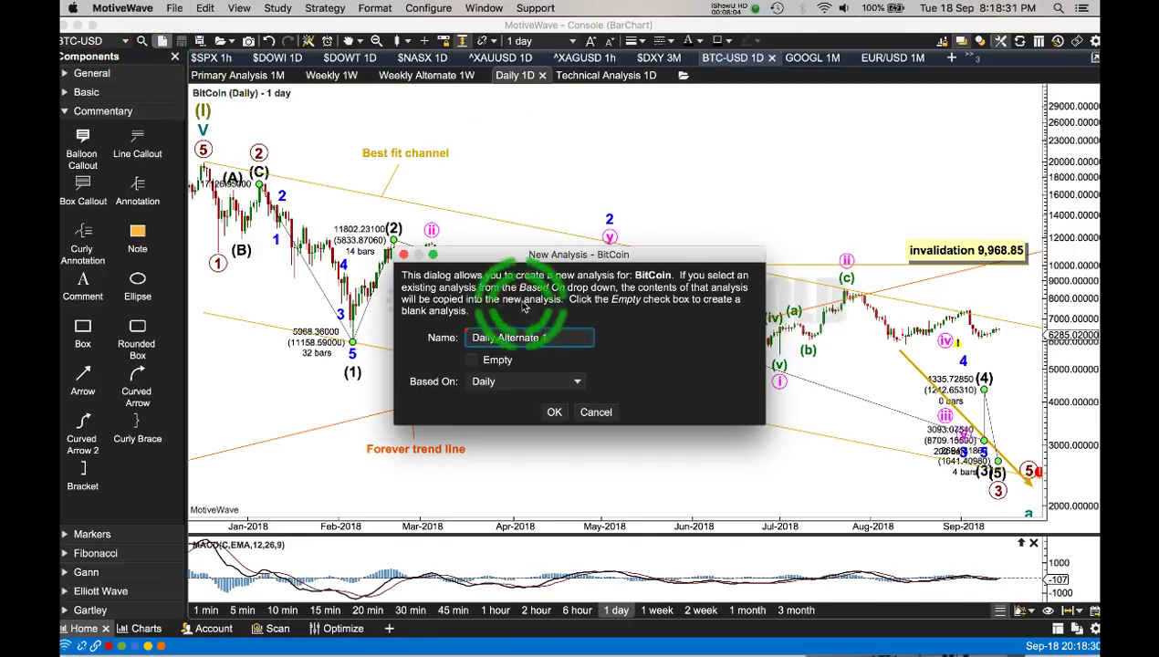
pyautogui.press('BackSpace')
pyautogui.press('BackSpace')
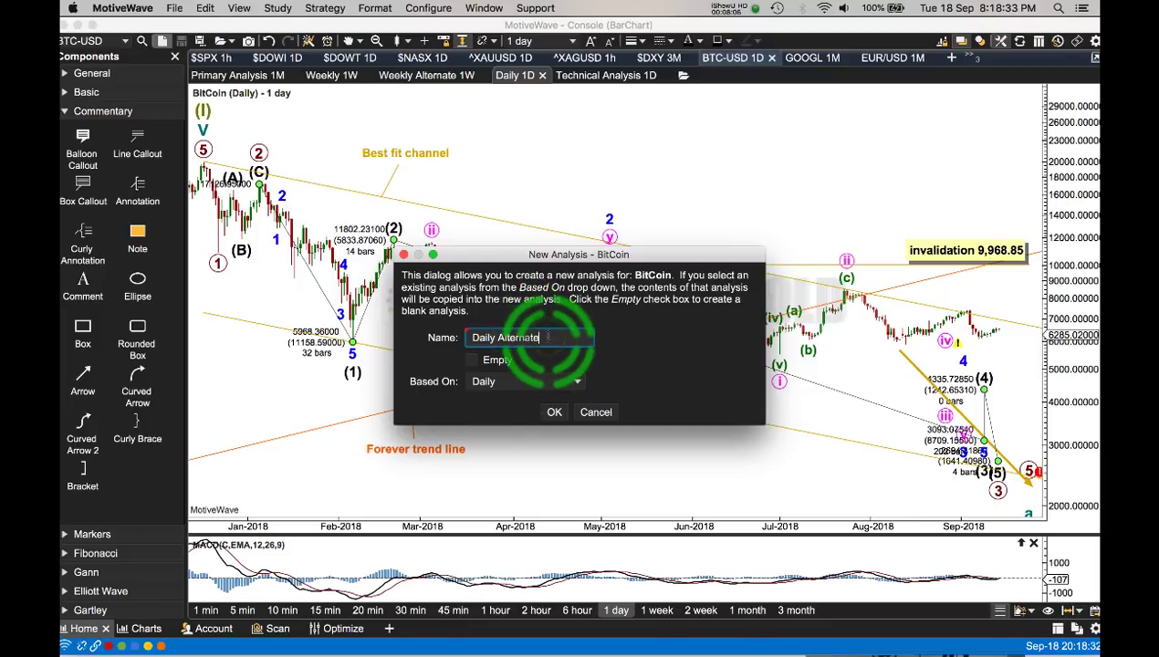
pyautogui.click(558, 416)
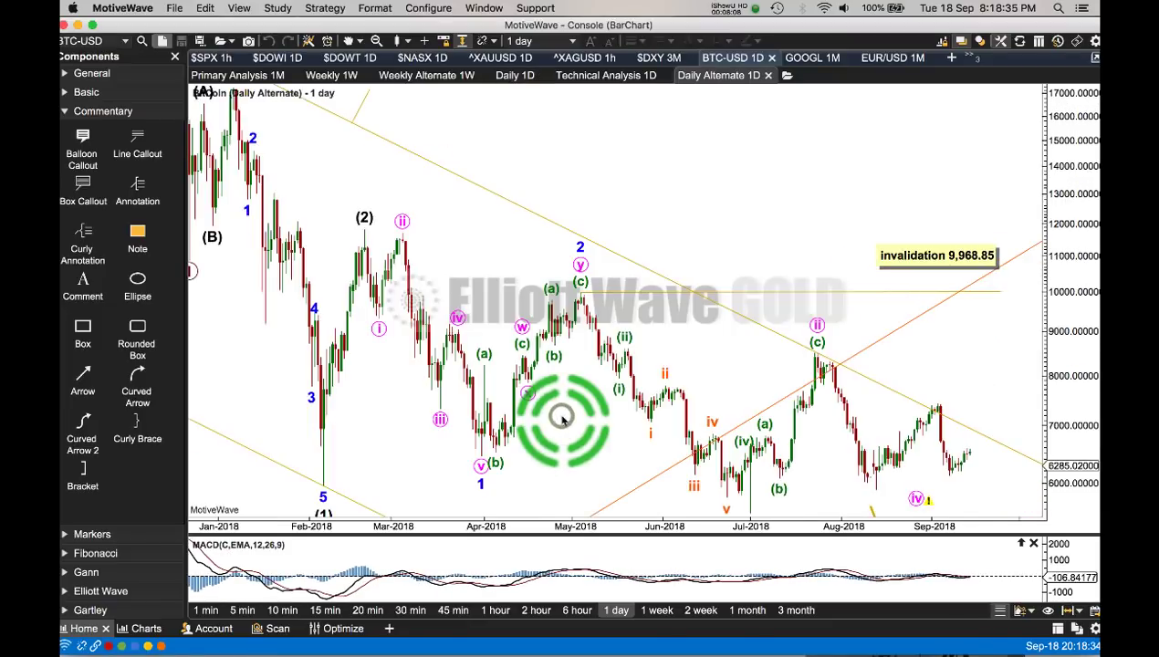
# - Delete the wave count containing (1) and (2) with its subdivisions, and the (A)-(B)-(C) count below circled wave 2
pyautogui.click(245, 40)
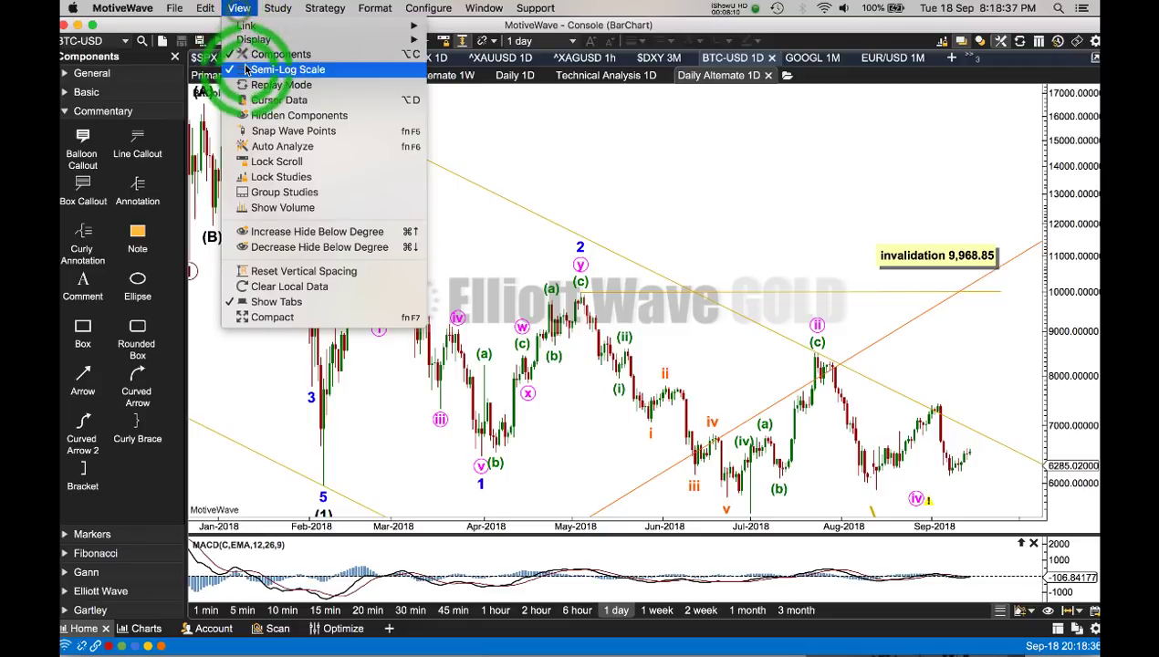
pyautogui.click(931, 241)
pyautogui.moveTo(1086, 265); pyautogui.dragTo(1092, 283)
pyautogui.moveTo(771, 181); pyautogui.dragTo(839, 183)
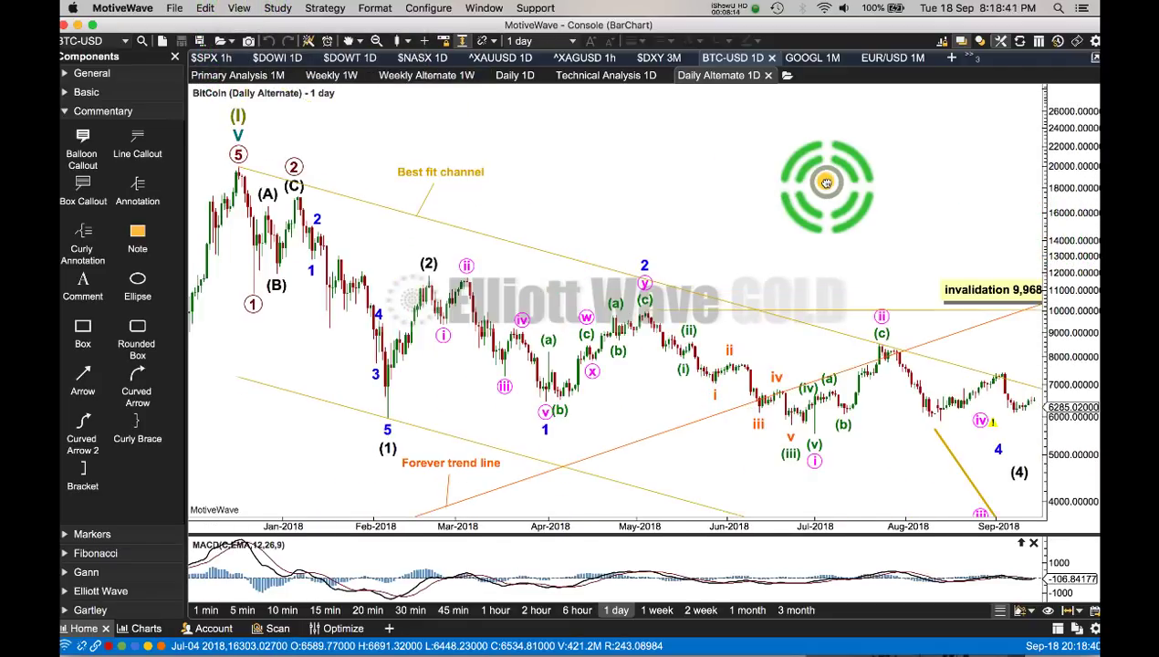
pyautogui.click(428, 421)
pyautogui.click(387, 420)
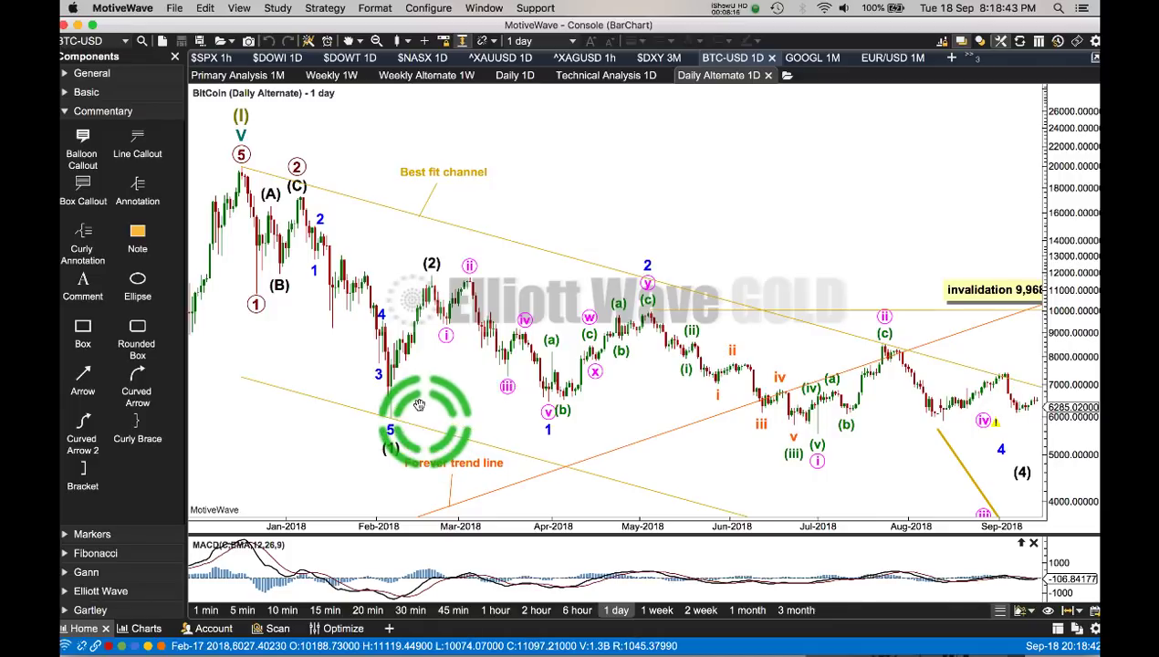
pyautogui.click(393, 463)
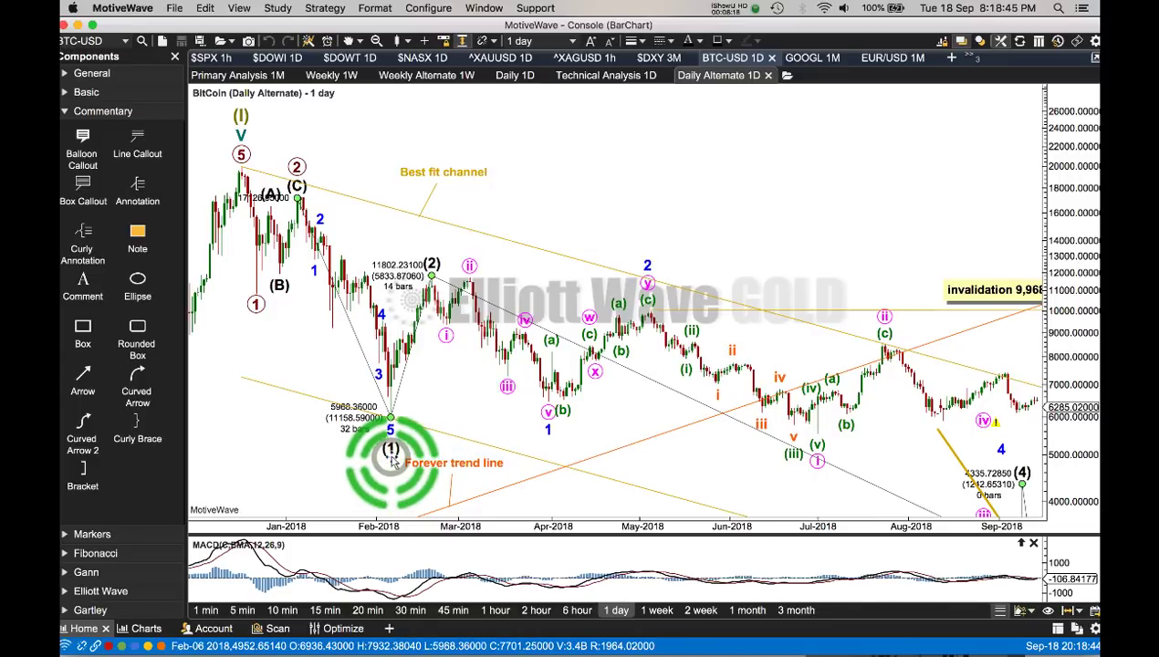
pyautogui.press('Delete')
pyautogui.click(280, 309)
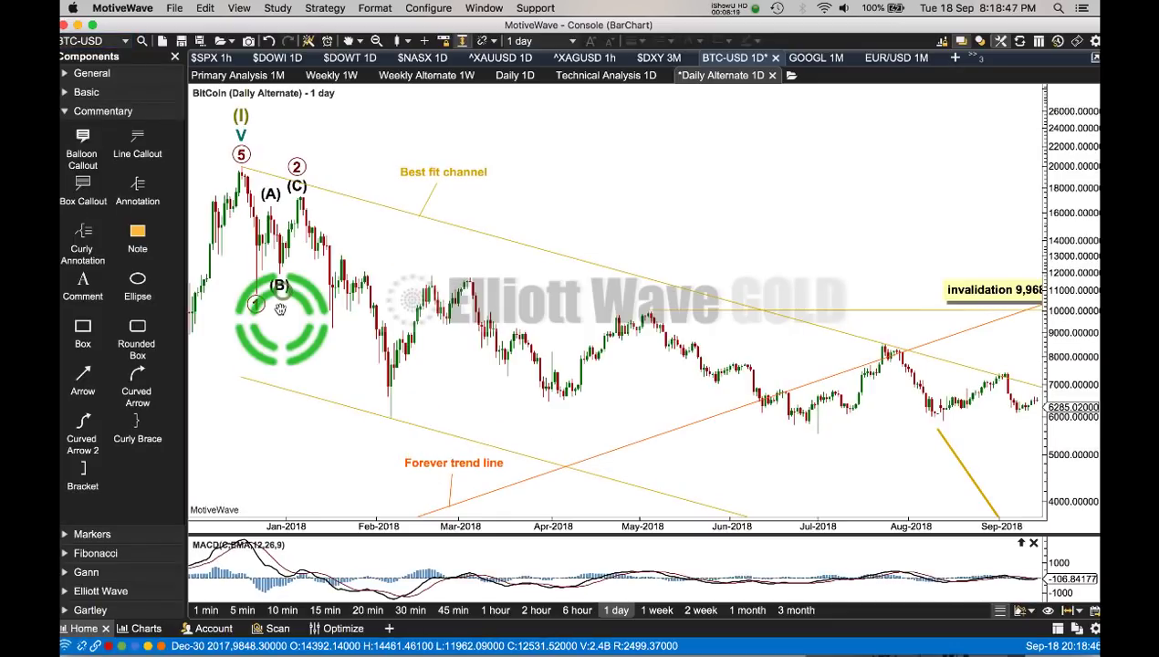
pyautogui.press('Delete')
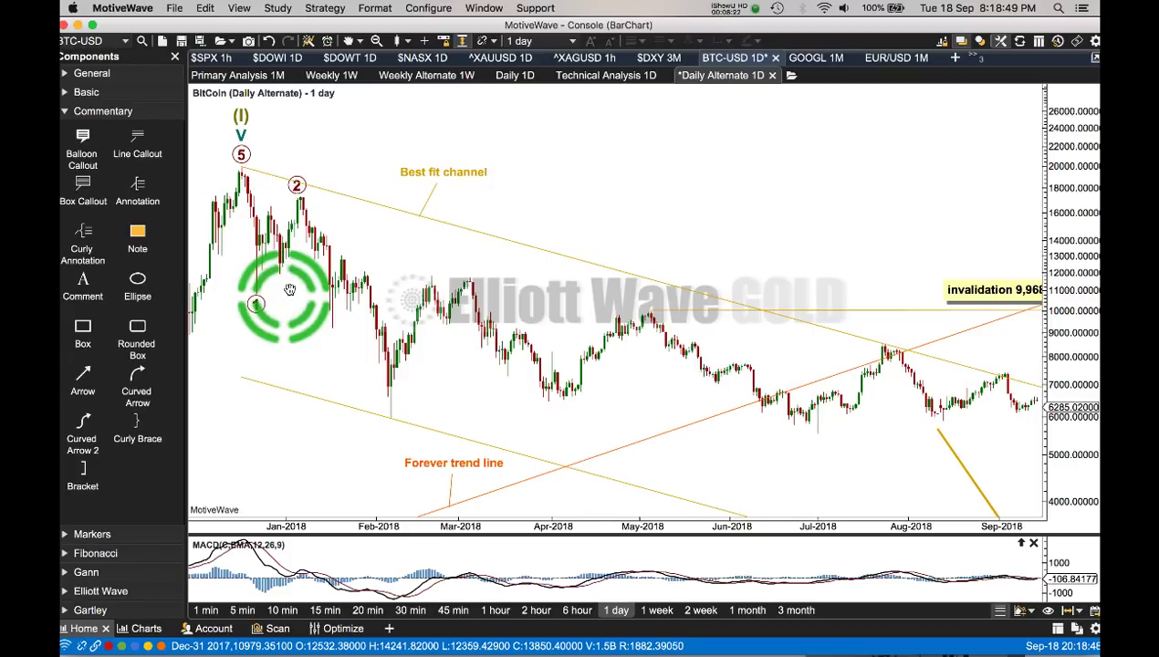
# - Move circled wave 1 to the low at the start of July 2018 and circled wave 2 to the late-July 2018 high
pyautogui.click(290, 287)
pyautogui.moveTo(260, 308); pyautogui.dragTo(816, 436)
pyautogui.click(818, 198)
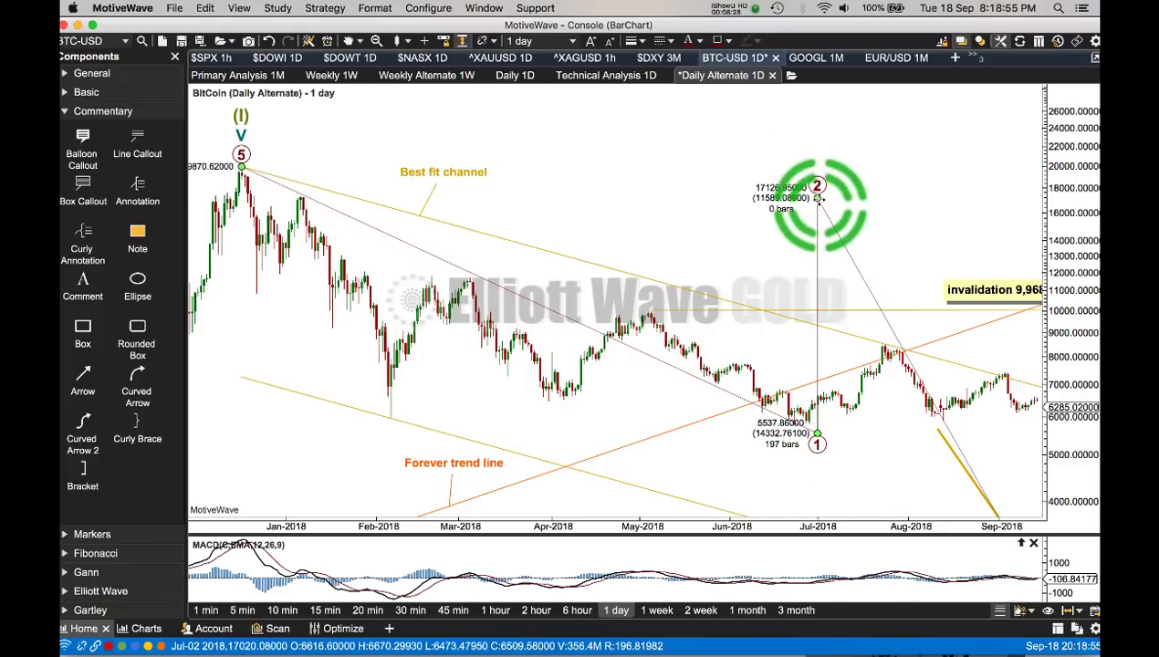
pyautogui.moveTo(818, 199); pyautogui.dragTo(885, 335)
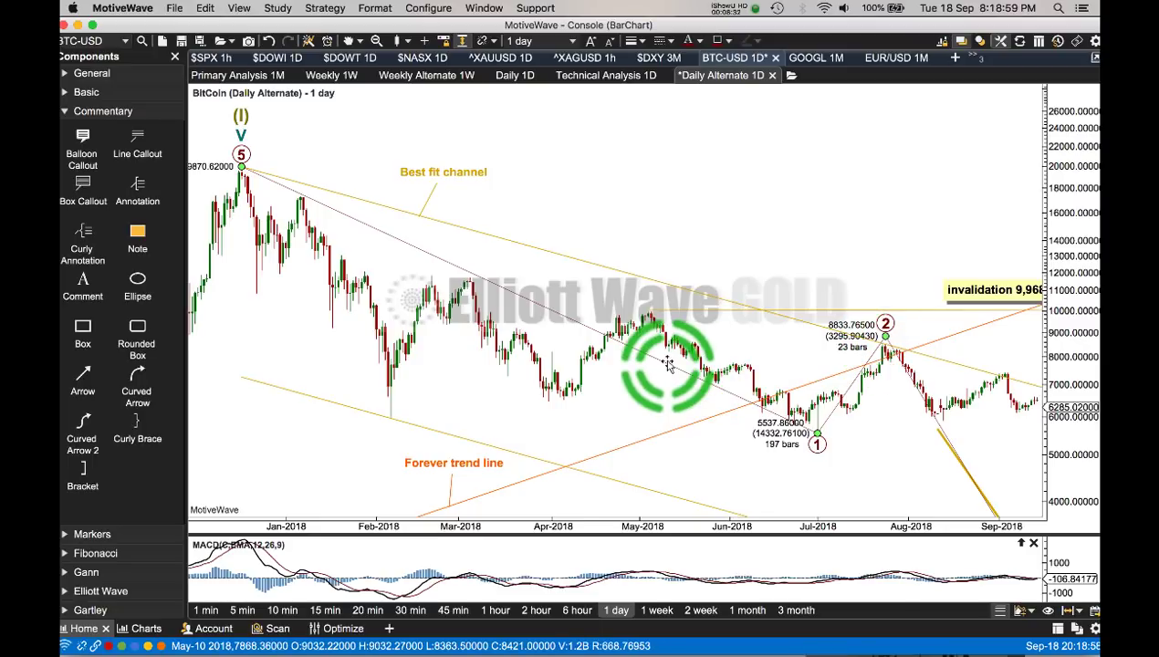
# - Decompose circled wave 1 into a leading diagonal
pyautogui.rightClick(667, 364)
pyautogui.moveTo(748, 441)
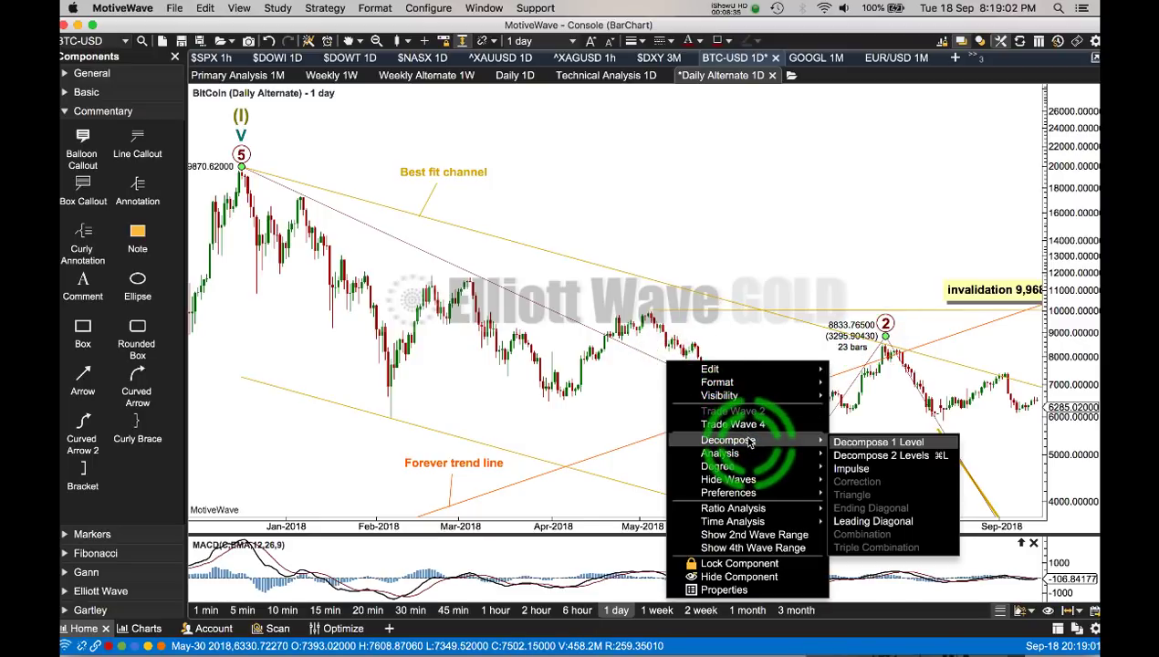
pyautogui.click(858, 521)
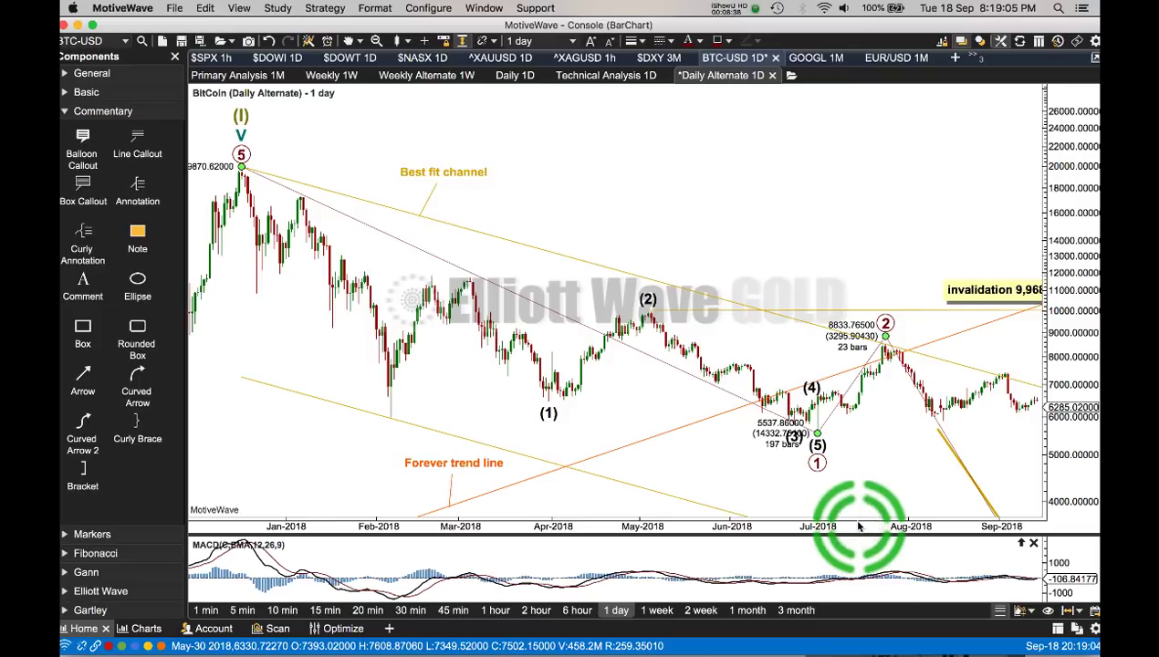
pyautogui.click(746, 286)
pyautogui.click(745, 271)
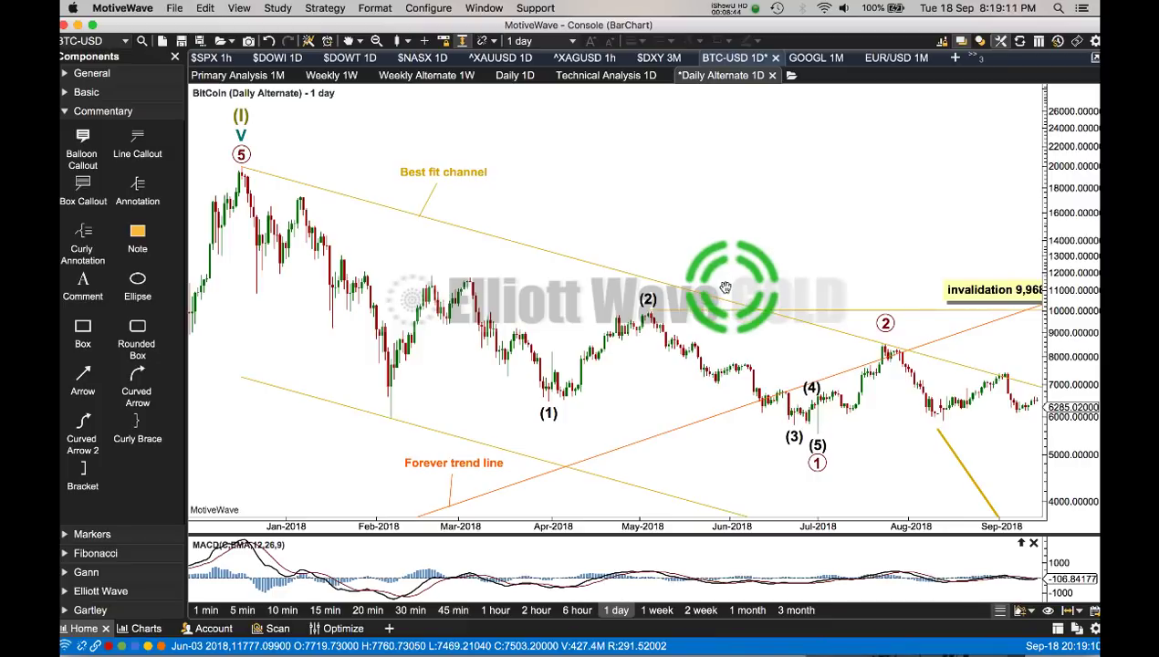
# - Place wave (1) of the diagonal on the December 2017 low and wave (2) on the early-January 2018 high
pyautogui.click(538, 436)
pyautogui.moveTo(539, 437); pyautogui.dragTo(377, 392)
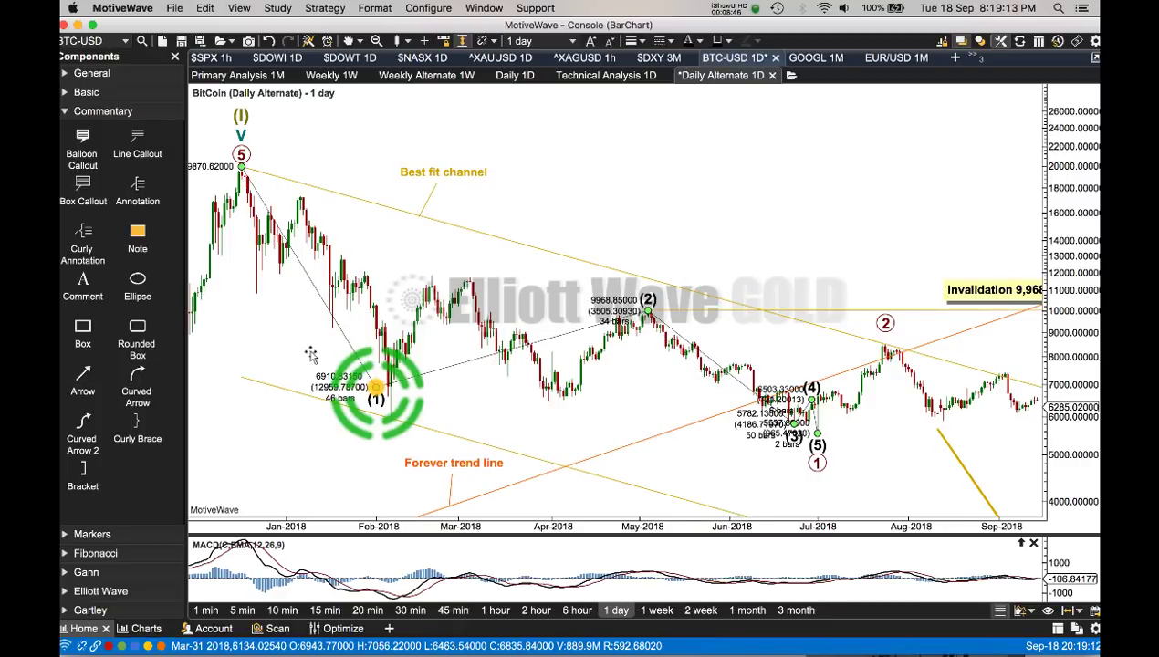
pyautogui.moveTo(312, 355); pyautogui.dragTo(256, 304)
pyautogui.click(502, 272)
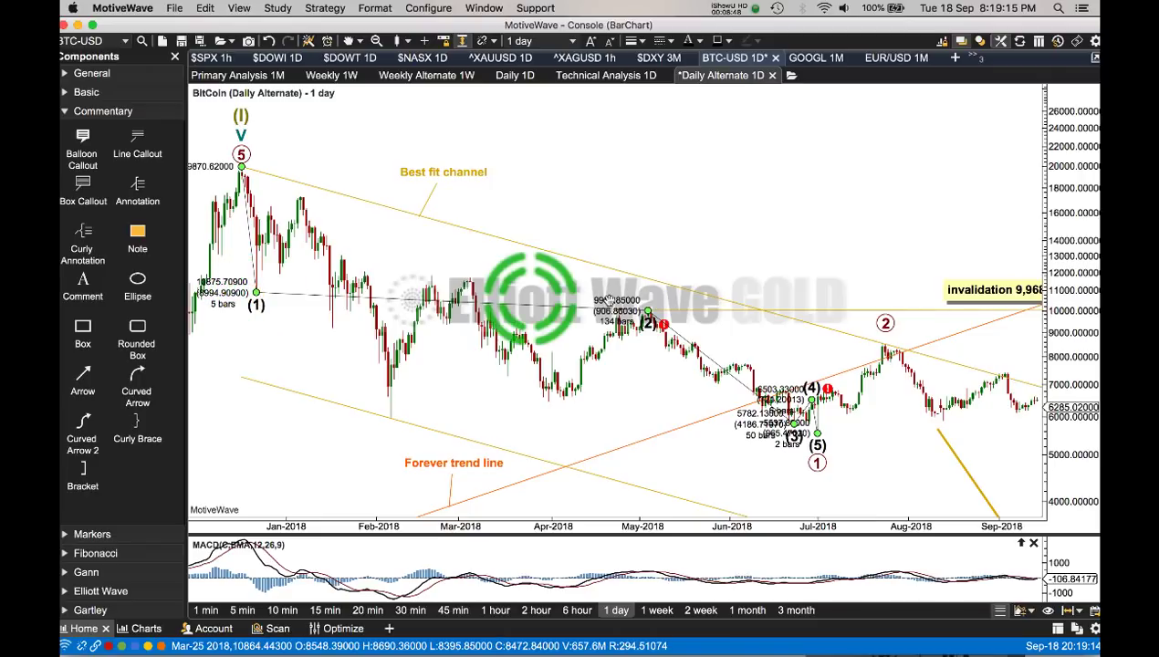
pyautogui.click(647, 317)
pyautogui.moveTo(648, 318); pyautogui.dragTo(298, 207)
# - Place wave (3) on the early-February 2018 low and wave (4) on the following February high, and save the analysis
pyautogui.moveTo(762, 424); pyautogui.dragTo(390, 417)
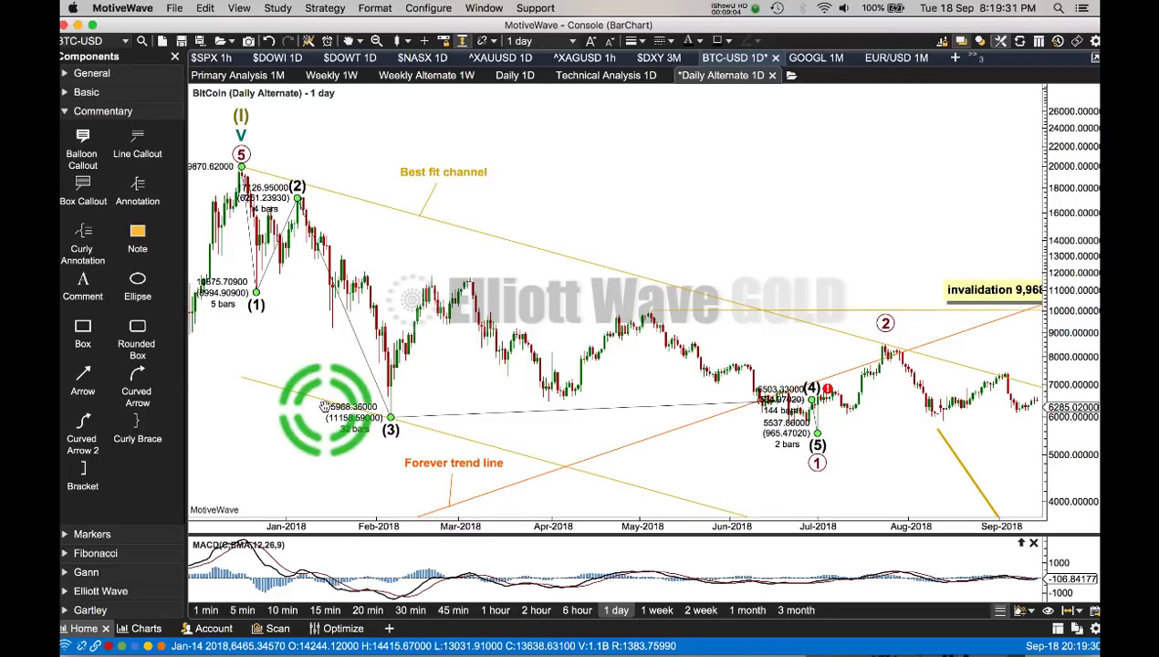
pyautogui.moveTo(758, 402); pyautogui.dragTo(433, 274)
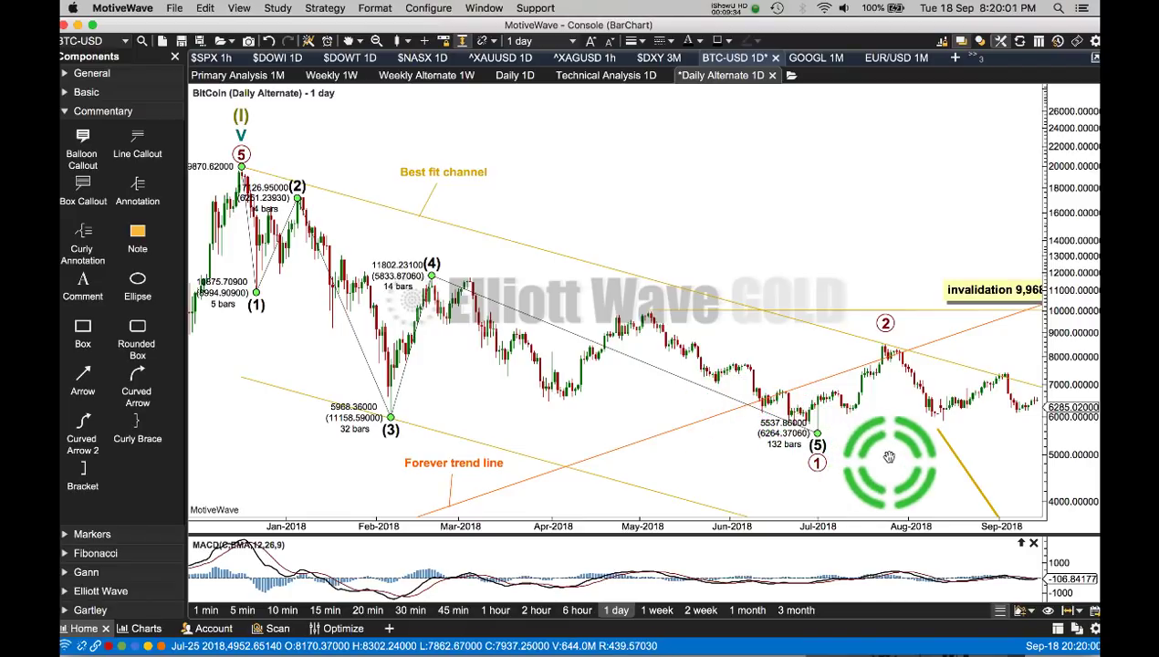
pyautogui.moveTo(846, 218); pyautogui.dragTo(808, 215)
pyautogui.press('super+s')
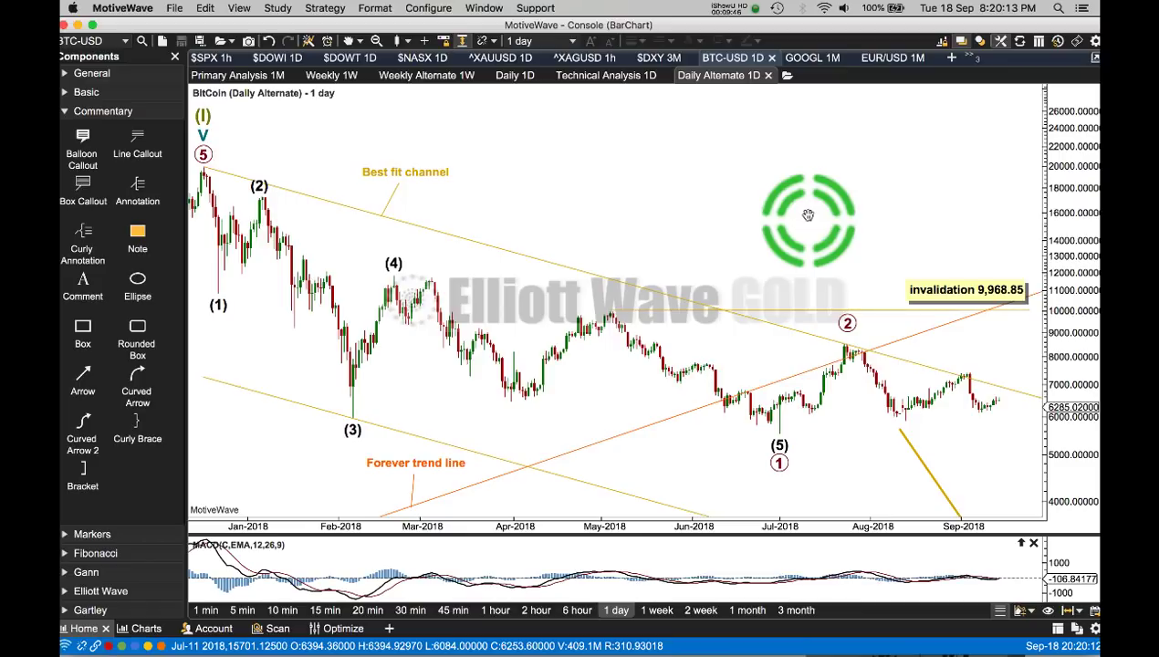
# - Move the projected wave a and circled wave 5 endpoint out to late November 2018, at about 2,325
pyautogui.moveTo(807, 215); pyautogui.dragTo(1029, 259)
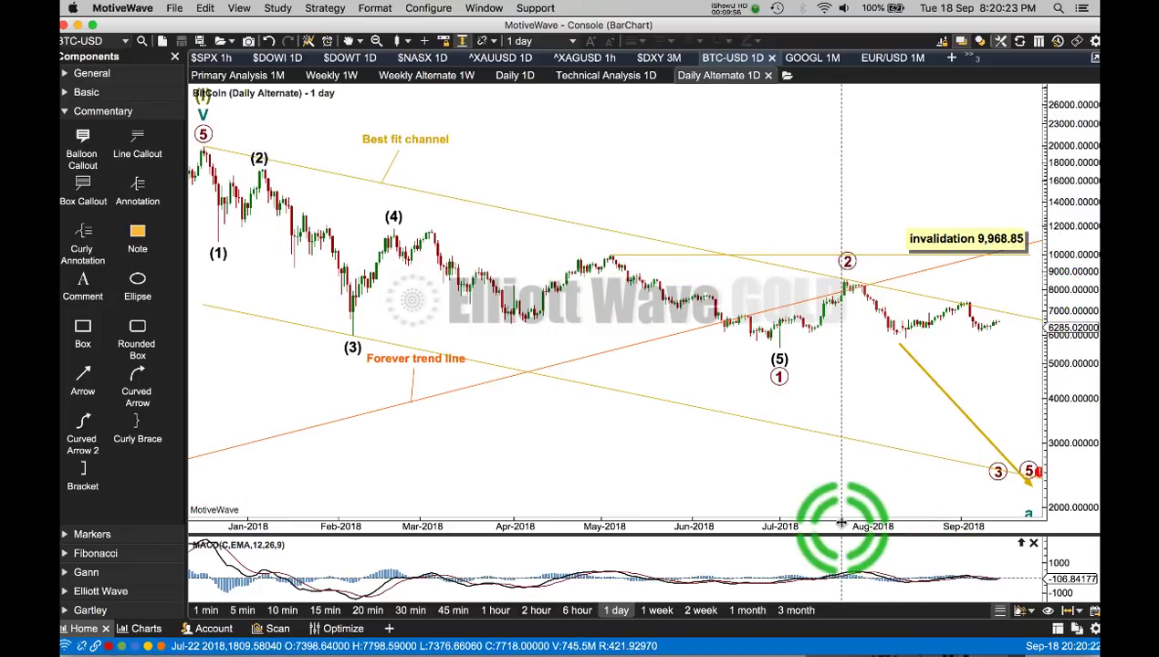
pyautogui.moveTo(841, 522); pyautogui.dragTo(650, 457)
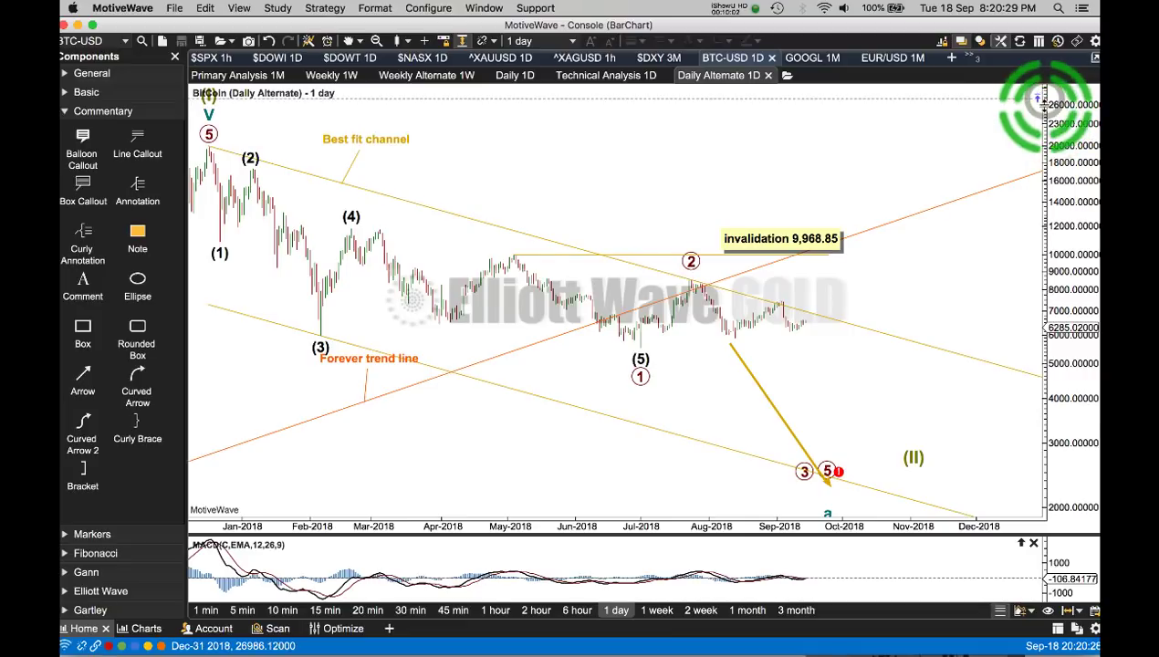
pyautogui.moveTo(1039, 98); pyautogui.dragTo(1043, 132)
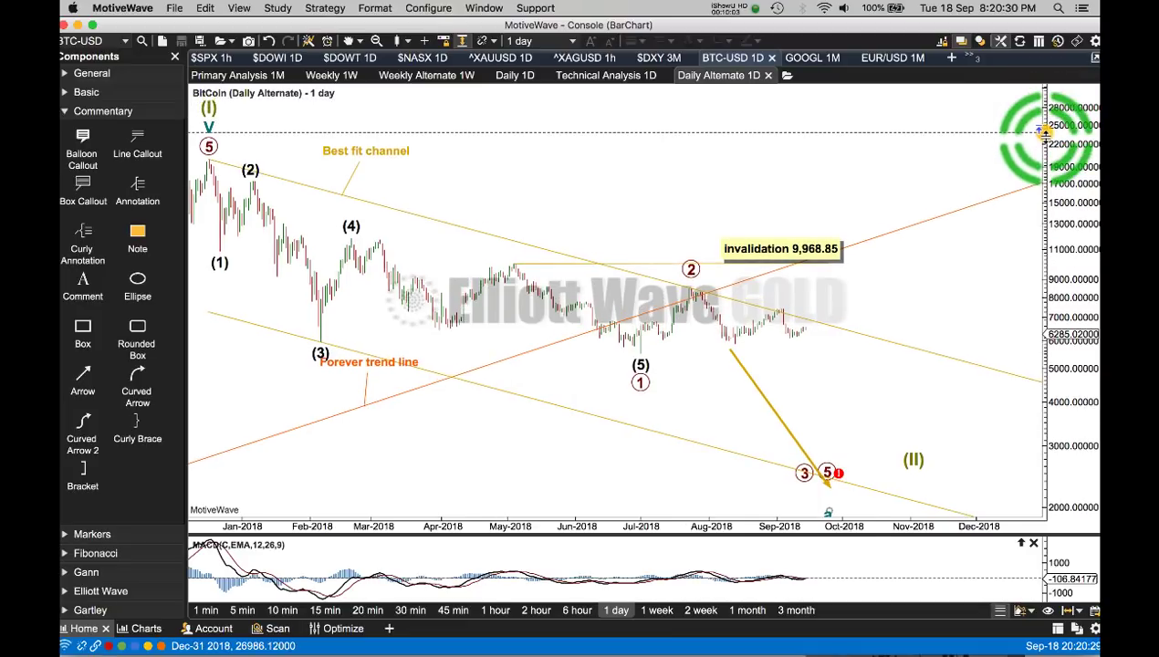
pyautogui.click(827, 484)
pyautogui.moveTo(827, 483)
pyautogui.mouseDown()
pyautogui.moveTo(913, 447)
pyautogui.moveTo(968, 473)
pyautogui.moveTo(910, 454)
pyautogui.moveTo(971, 493)
pyautogui.mouseUp()
pyautogui.moveTo(1023, 528)
pyautogui.mouseDown()
pyautogui.moveTo(921, 497)
pyautogui.moveTo(834, 509)
pyautogui.moveTo(853, 493)
pyautogui.moveTo(929, 486)
pyautogui.moveTo(952, 472)
pyautogui.mouseUp()
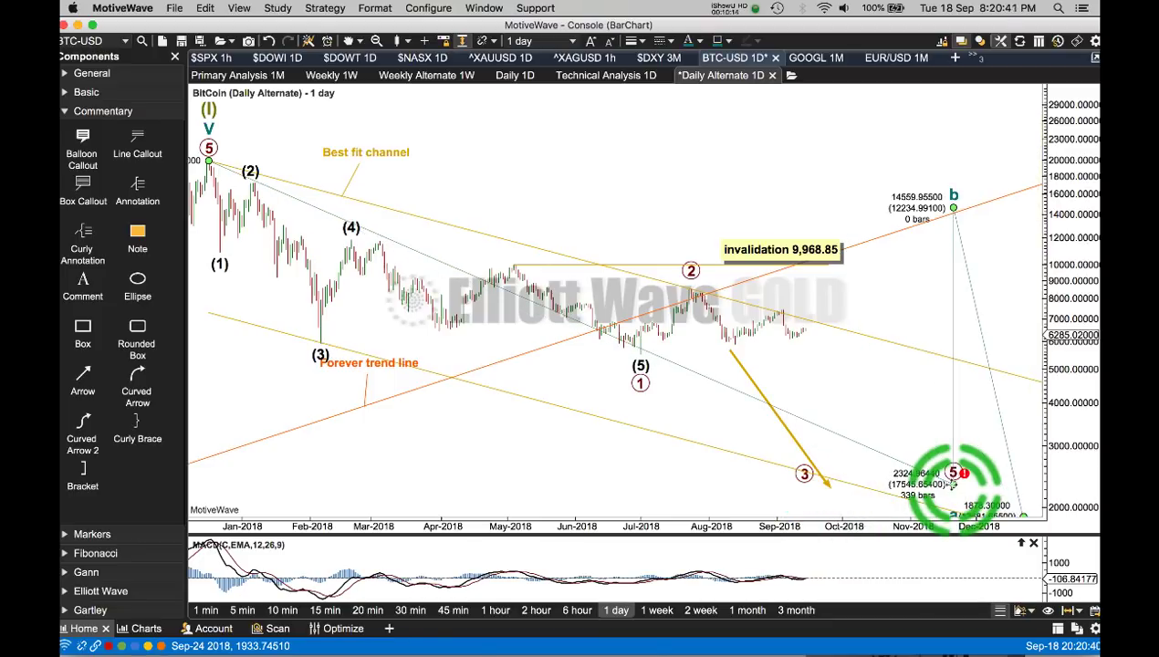
# - Delete the yellow downward projection arrow and the yellow best fit channel
pyautogui.click(824, 480)
pyautogui.click(821, 473)
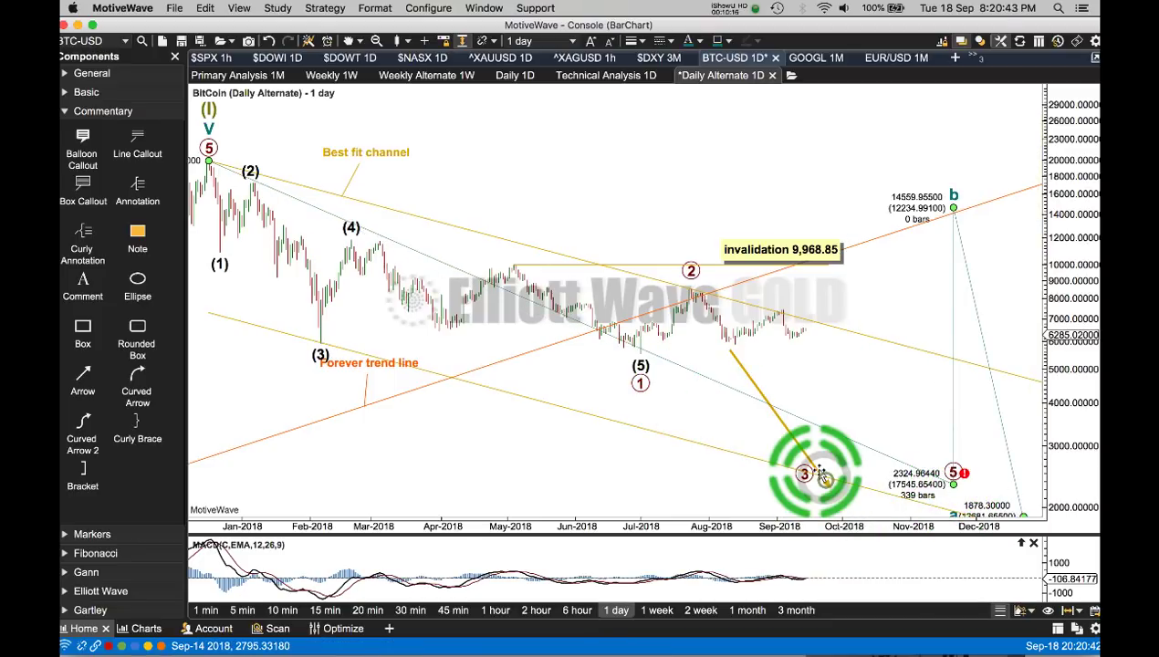
pyautogui.click(788, 425)
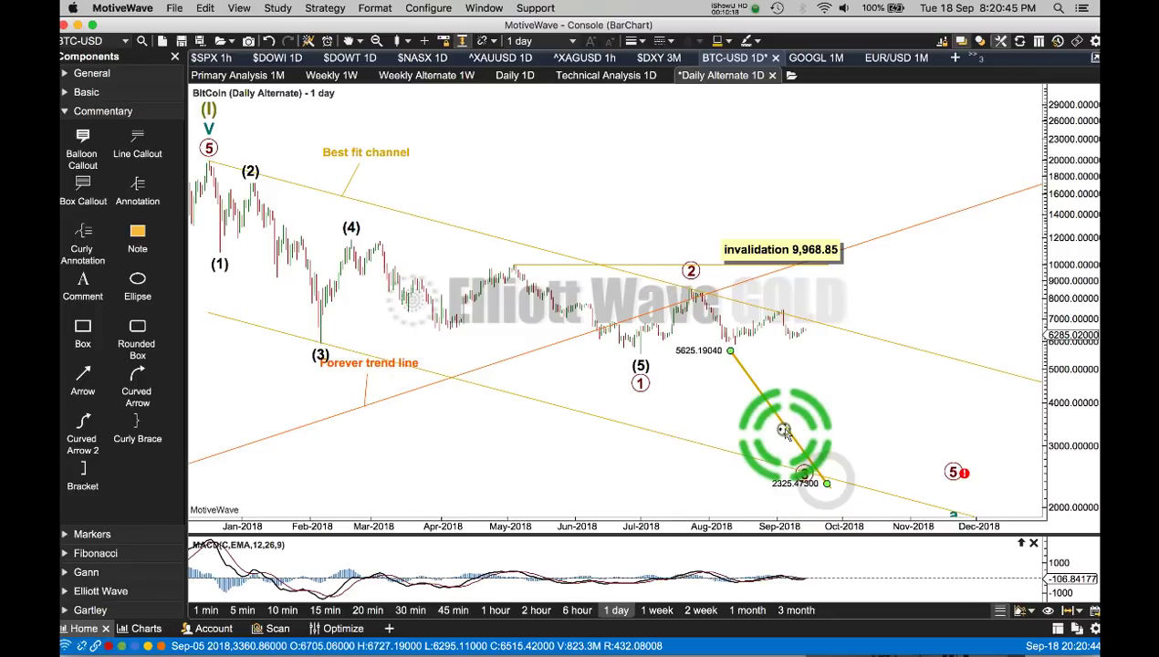
pyautogui.press('Delete')
pyautogui.click(873, 321)
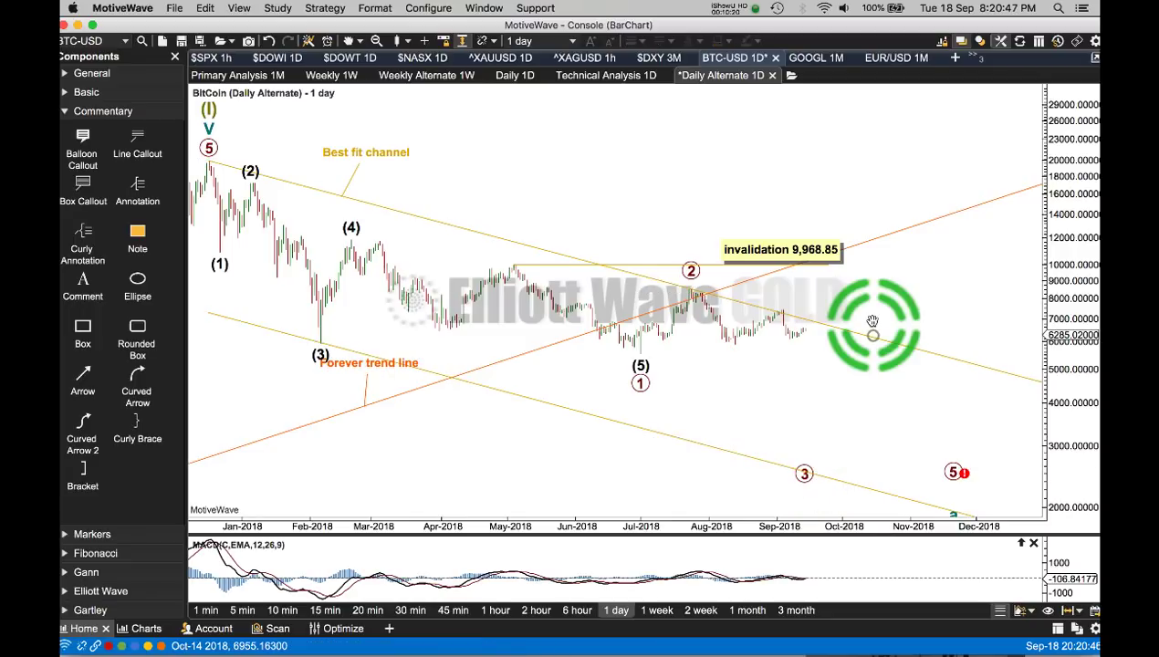
pyautogui.press('Delete')
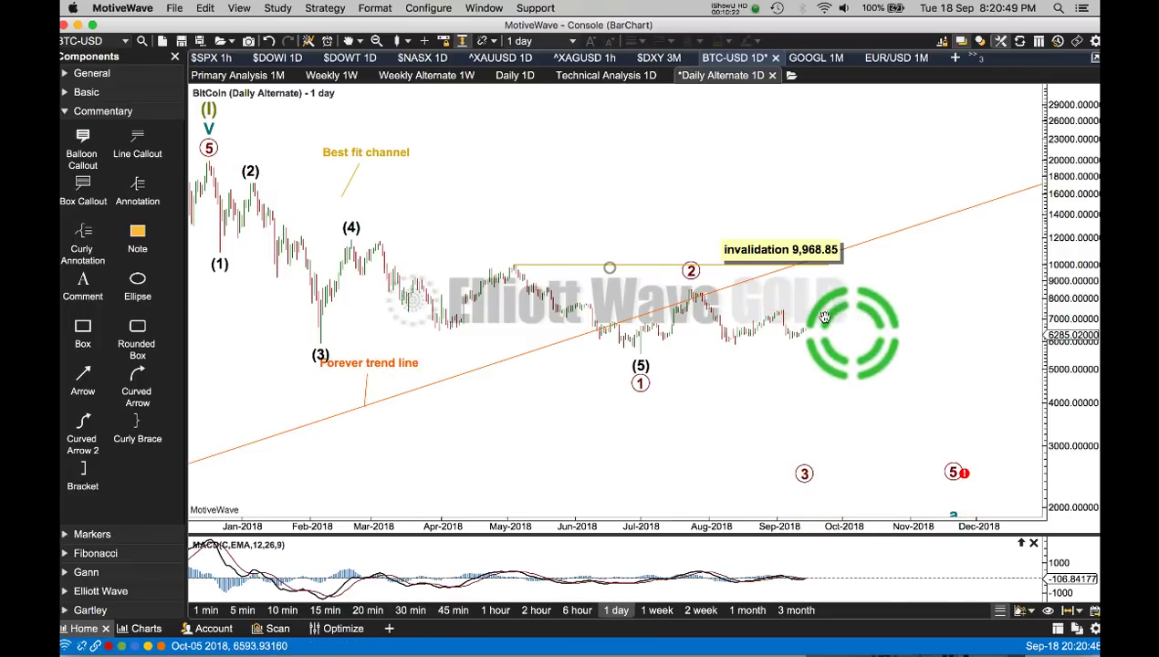
# - Move the horizontal invalidation line up to start at the December 2017 high and delete the "Best fit channel" label
pyautogui.click(604, 274)
pyautogui.click(771, 272)
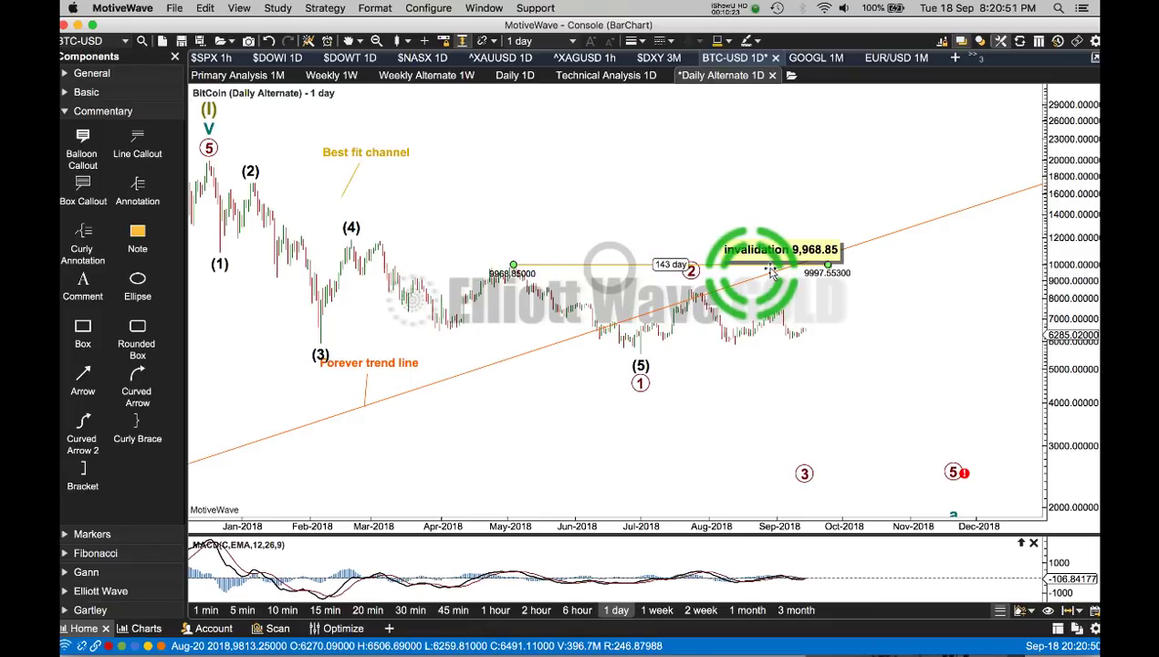
pyautogui.moveTo(772, 272); pyautogui.dragTo(1034, 170)
pyautogui.click(514, 169)
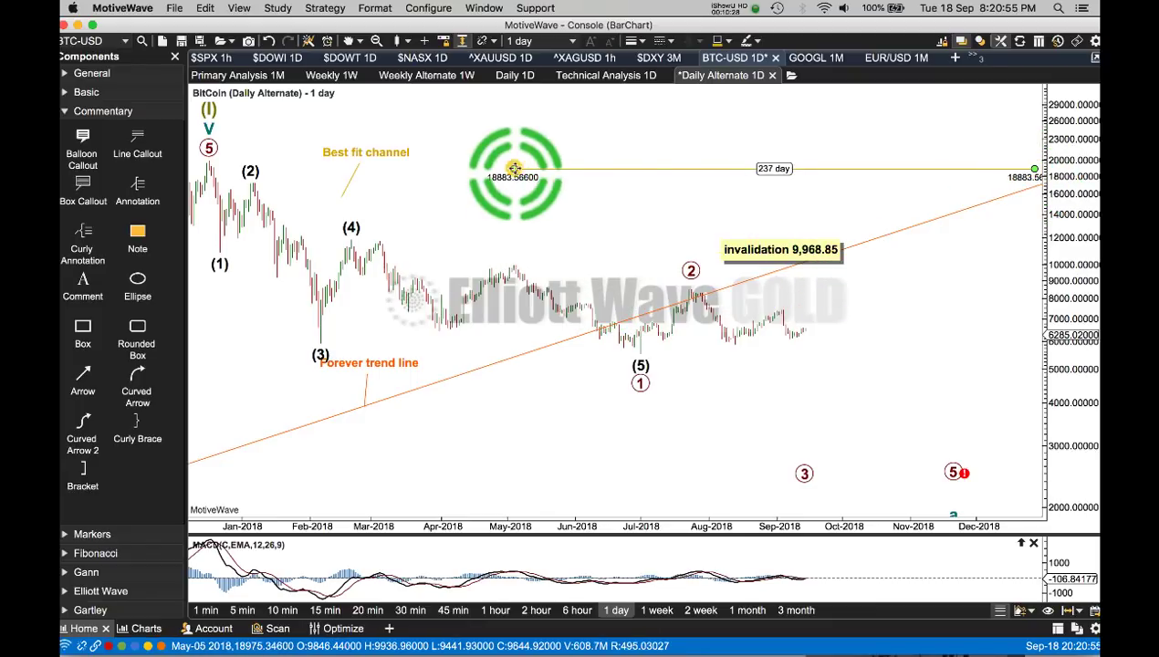
pyautogui.moveTo(515, 169); pyautogui.dragTo(245, 163)
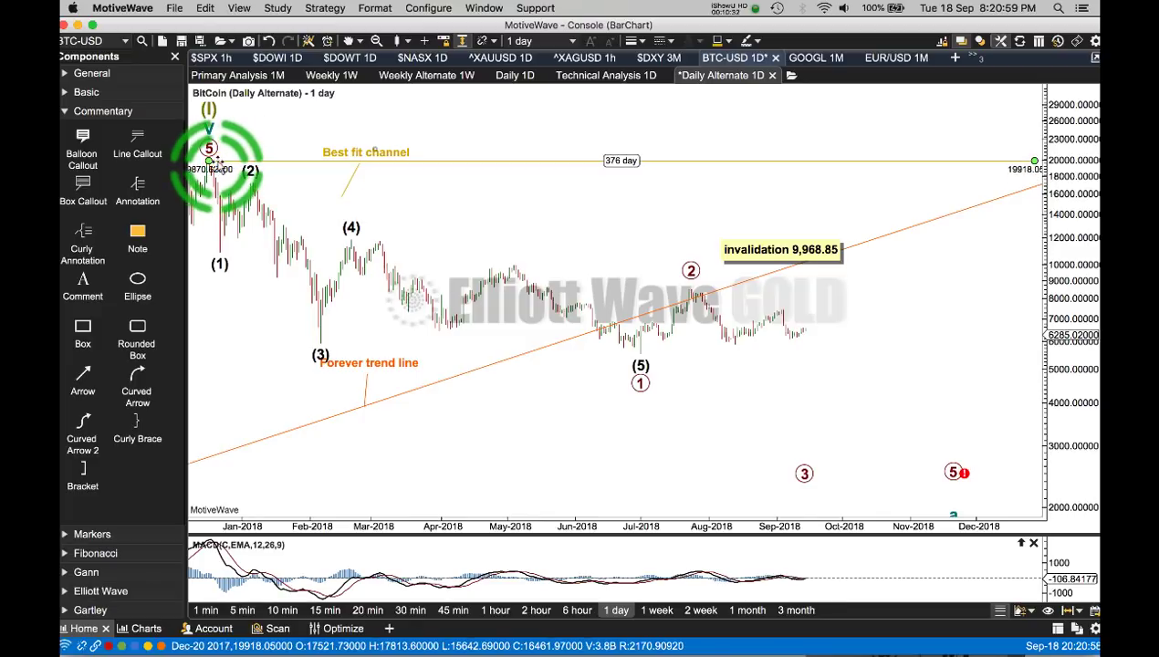
pyautogui.click(375, 149)
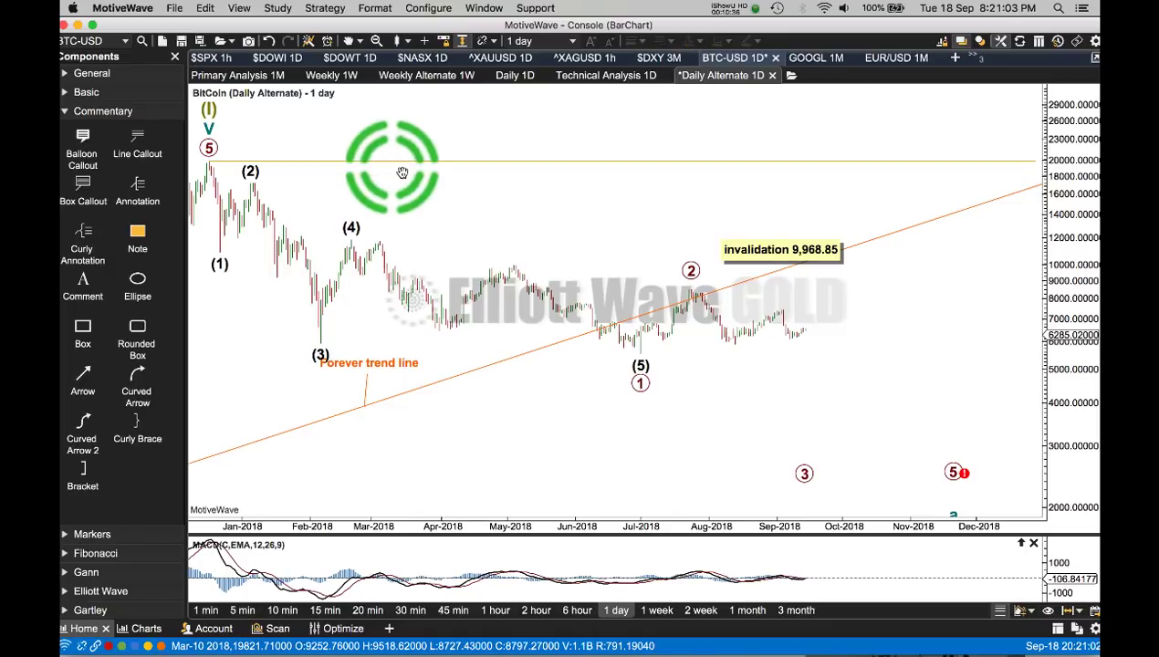
# - Move circled wave 1 with (5) to about 3,963 in early October 2018 and circled wave 2 to about 14,560 in late November
pyautogui.moveTo(637, 387); pyautogui.dragTo(953, 206)
pyautogui.click(698, 292)
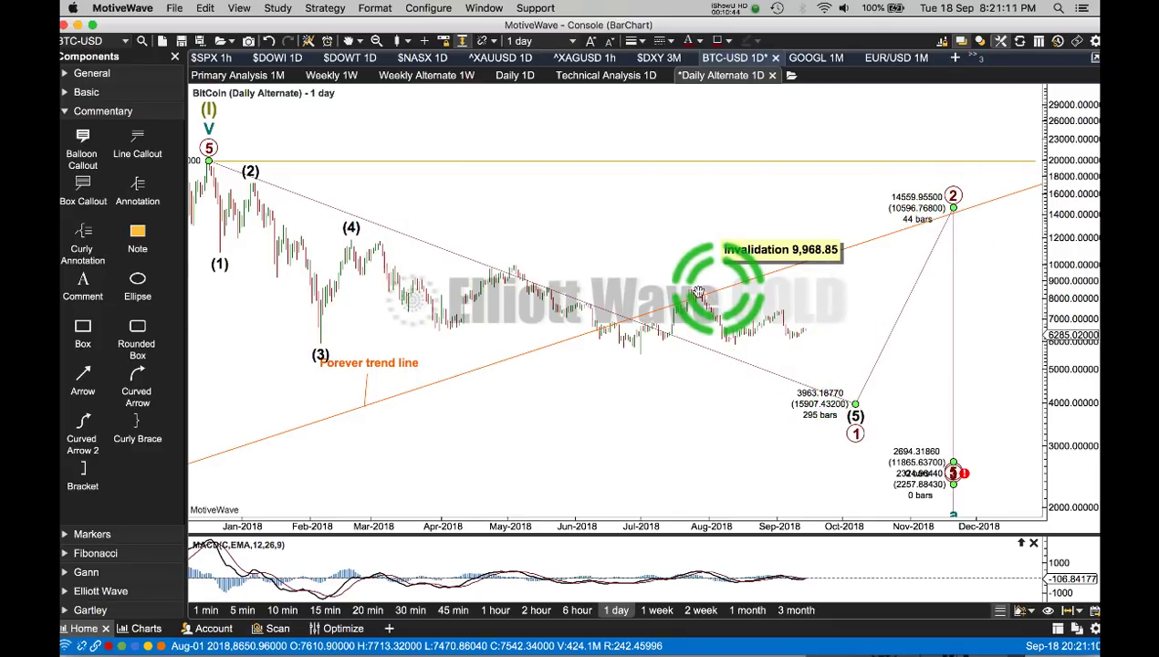
pyautogui.click(794, 384)
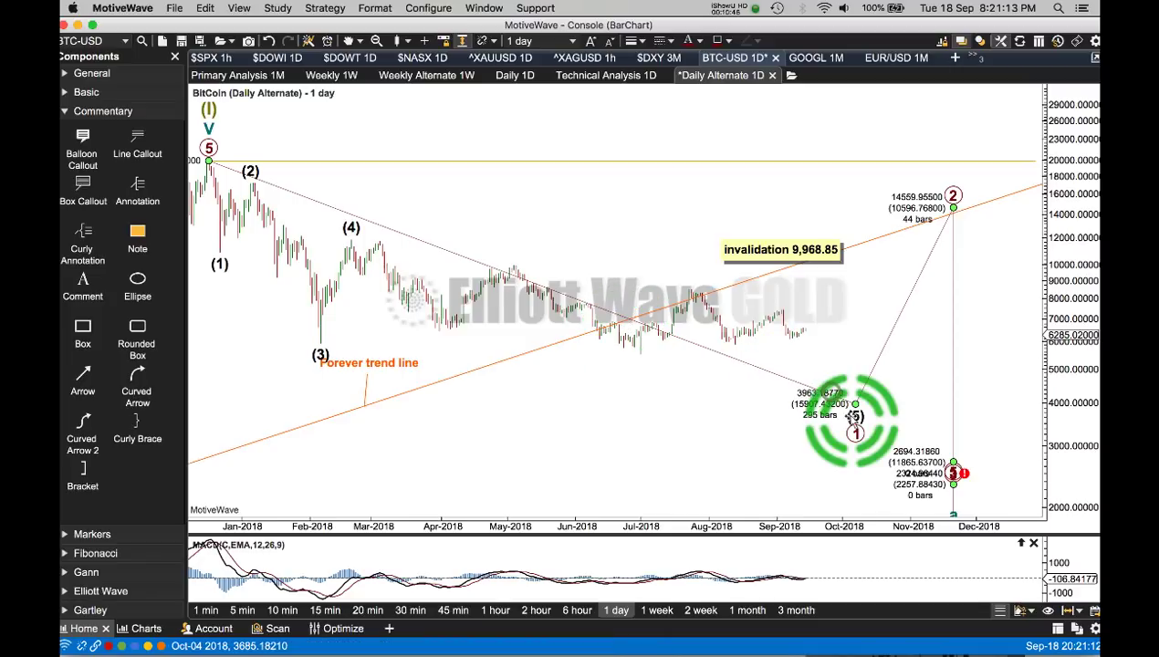
# - Show the channel for the (1)-(5) leading diagonal count and switch back to the Daily analysis
pyautogui.click(803, 391)
pyautogui.rightClick(803, 390)
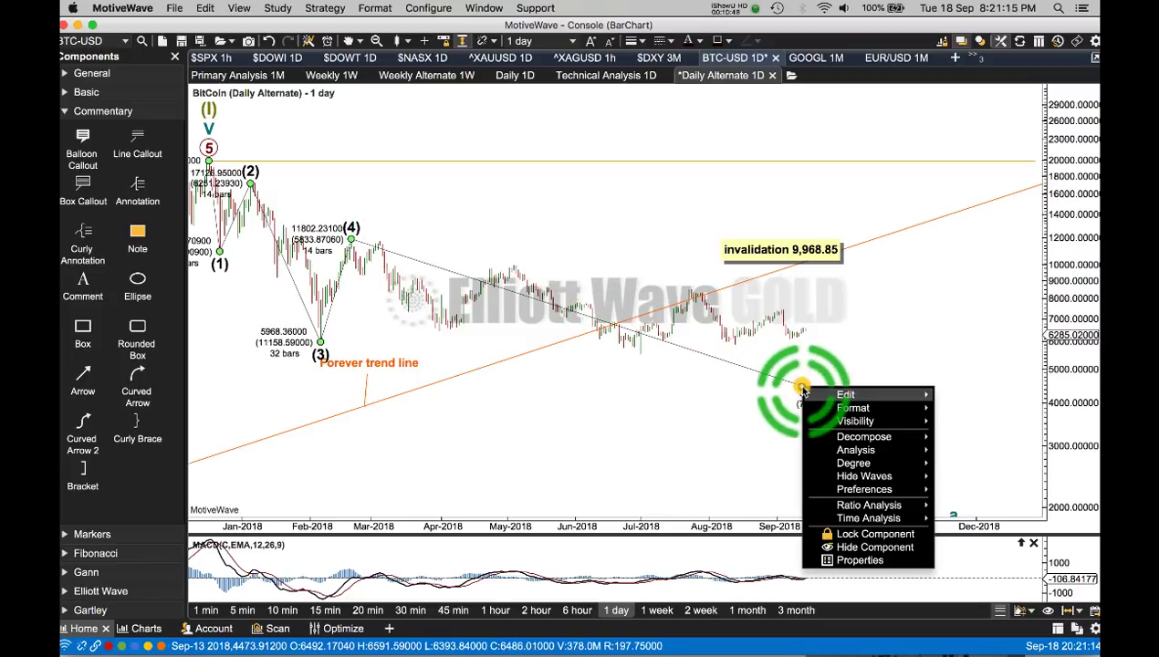
pyautogui.moveTo(853, 450)
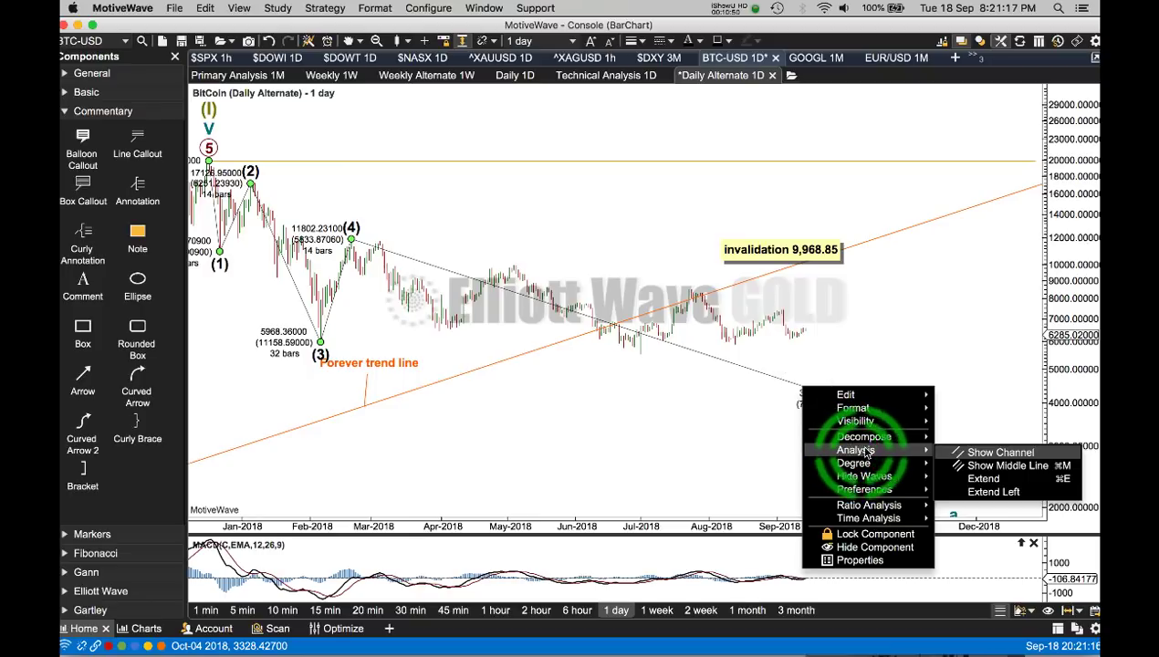
pyautogui.click(999, 453)
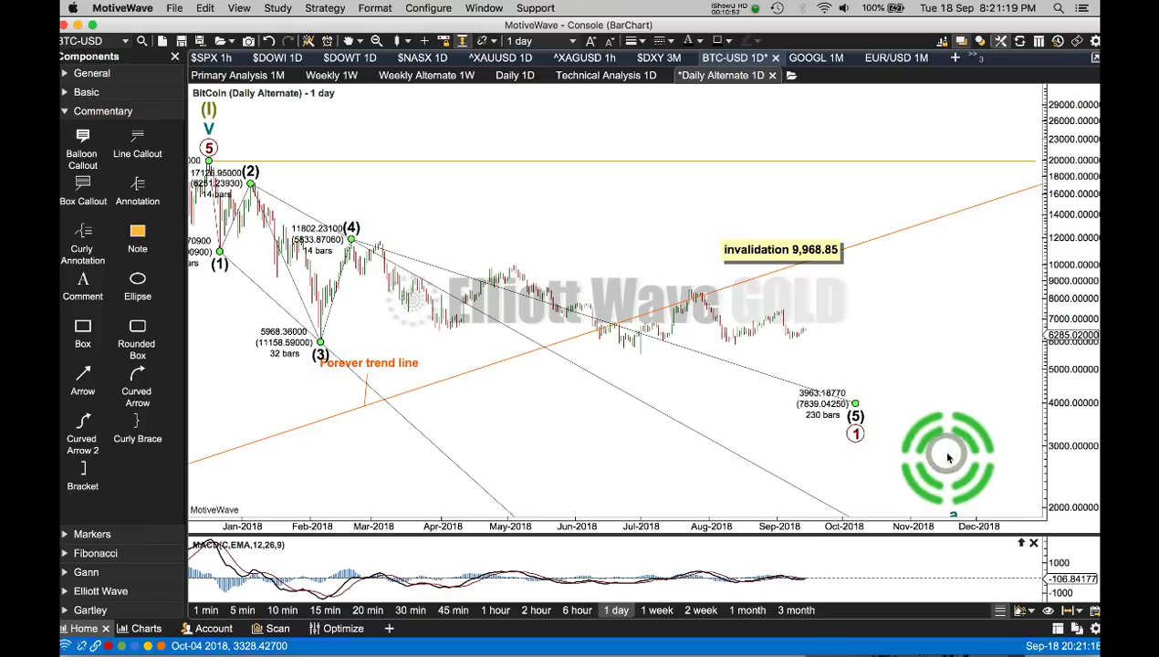
pyautogui.click(592, 282)
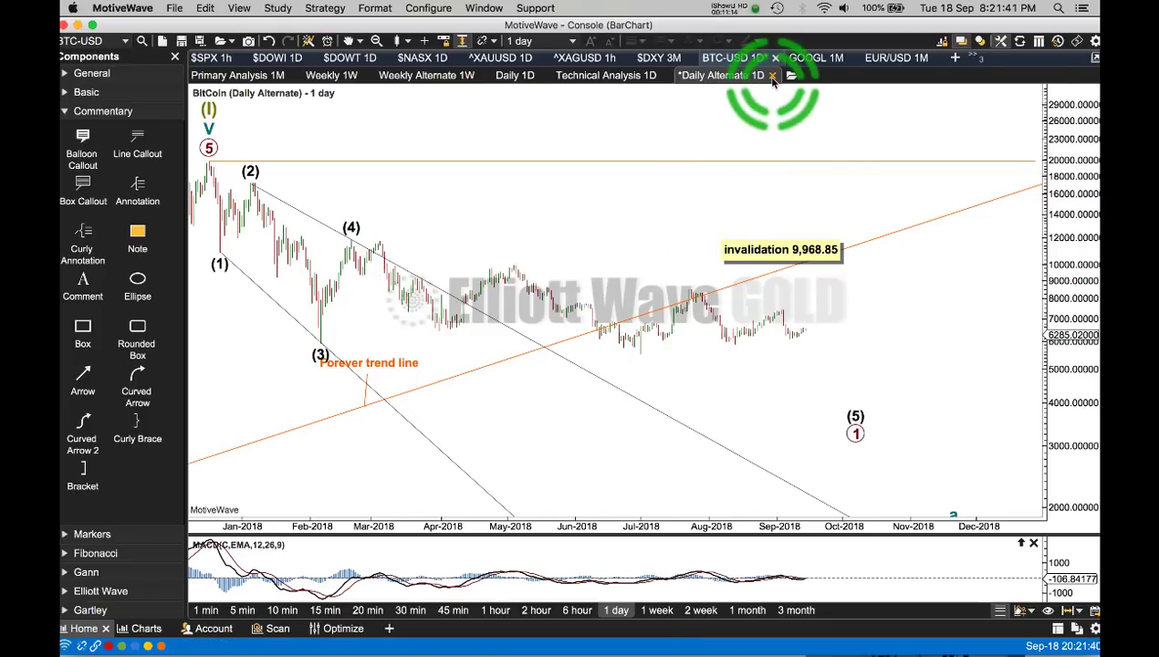
pyautogui.click(516, 76)
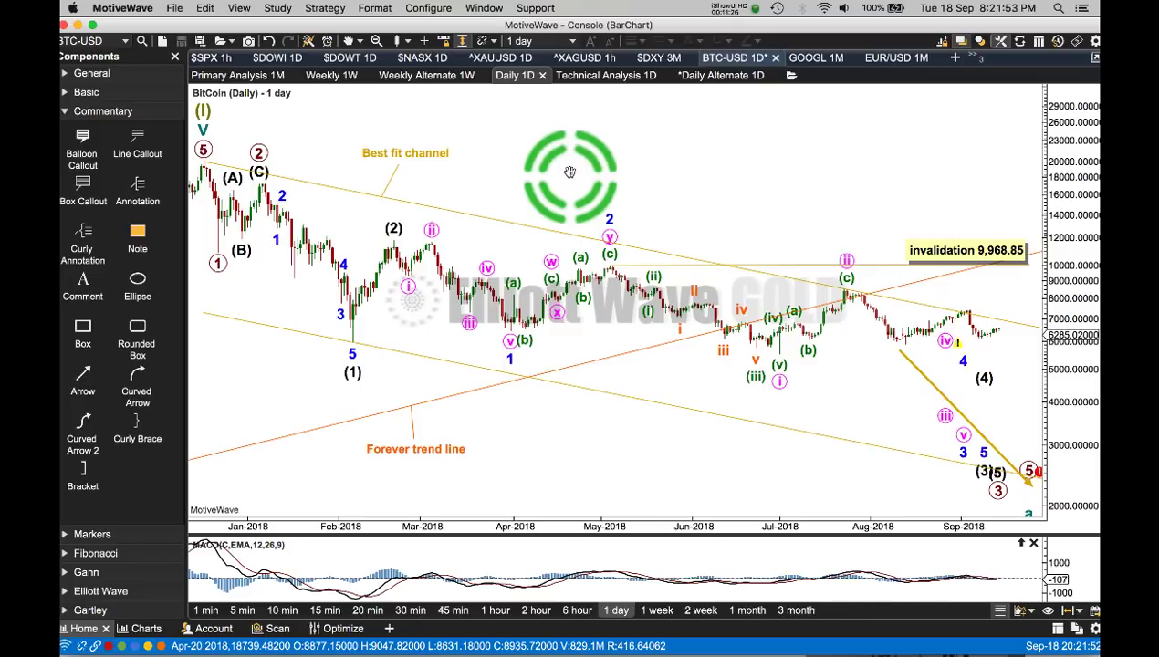
# - Shift the "invalidation 19,870.62" label on the Weekly analysis to about late January 2019 and save the analysis
pyautogui.click(262, 77)
pyautogui.click(334, 77)
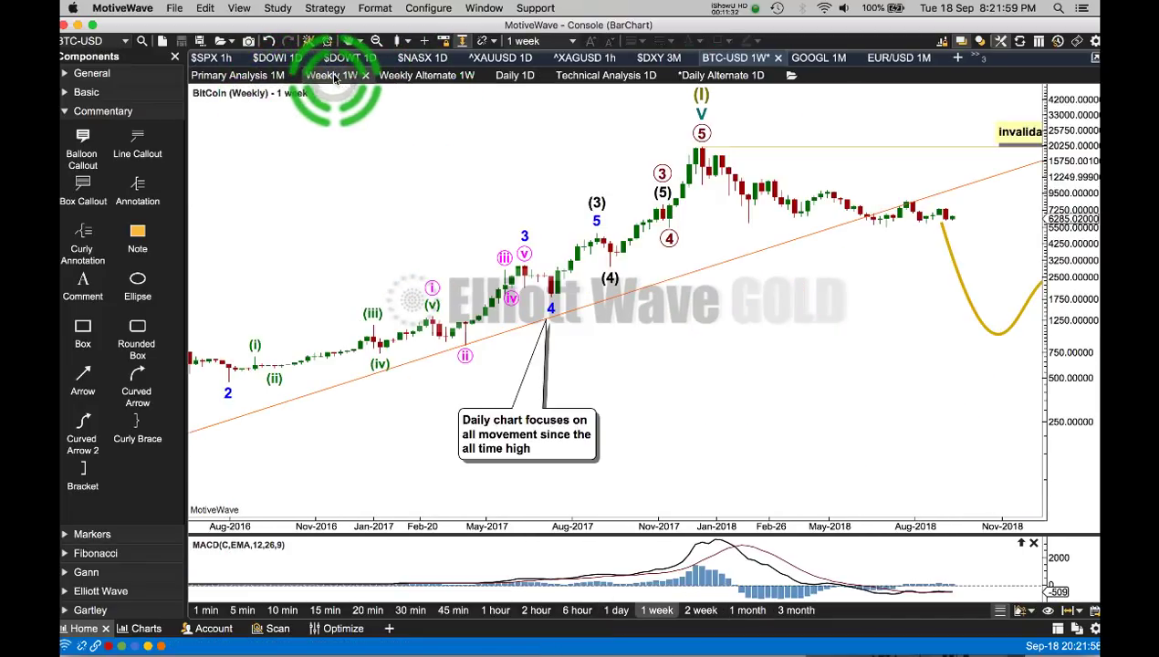
pyautogui.click(838, 354)
pyautogui.moveTo(837, 354); pyautogui.dragTo(719, 350)
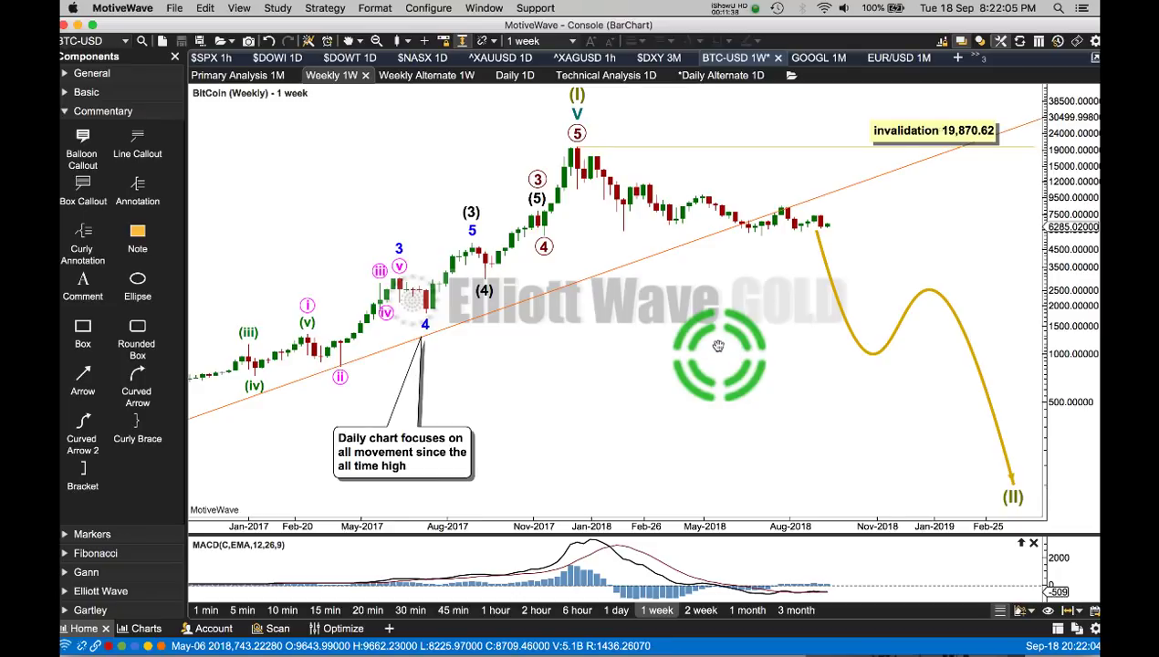
pyautogui.click(934, 130)
pyautogui.moveTo(935, 130); pyautogui.dragTo(962, 130)
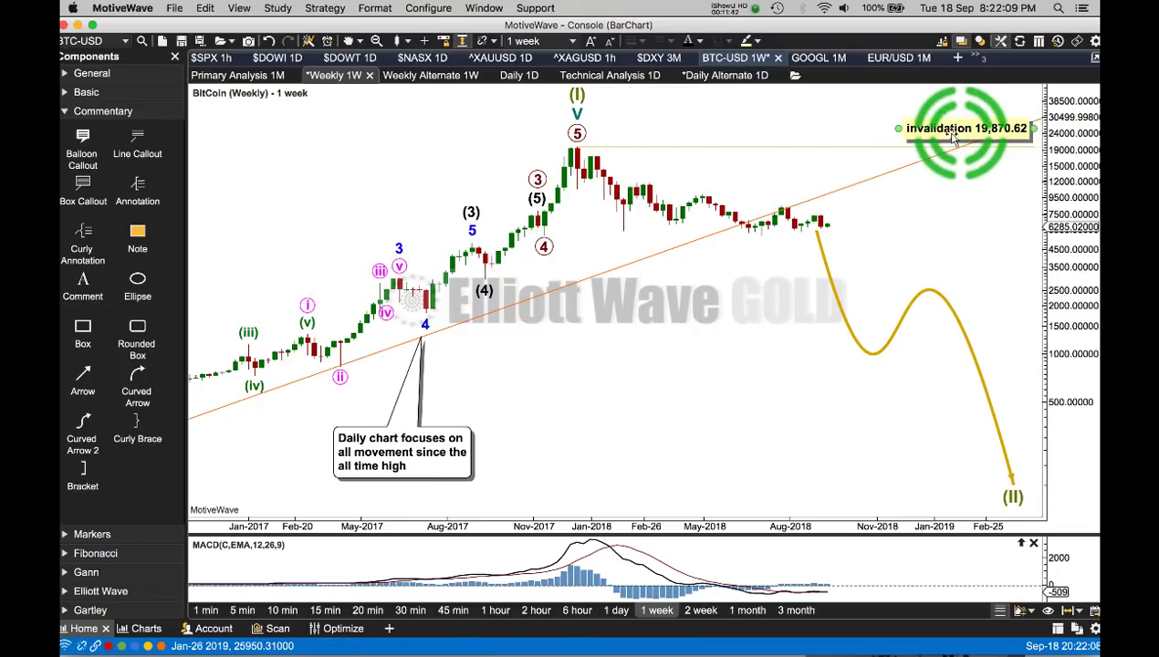
pyautogui.click(744, 358)
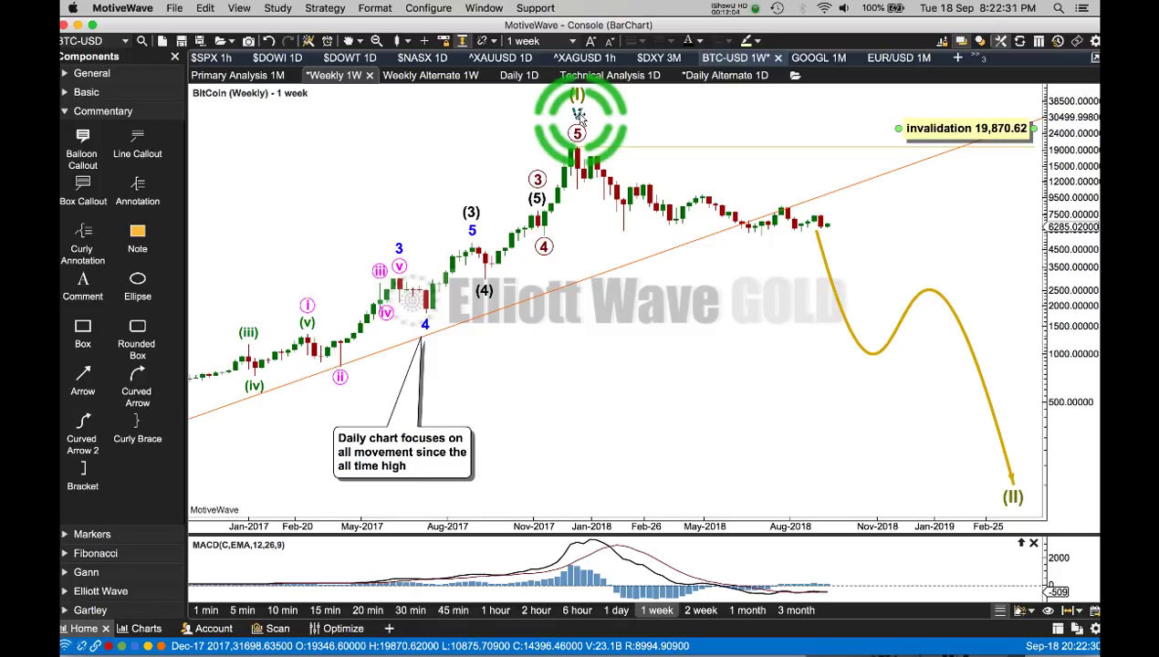
pyautogui.press('super+s')
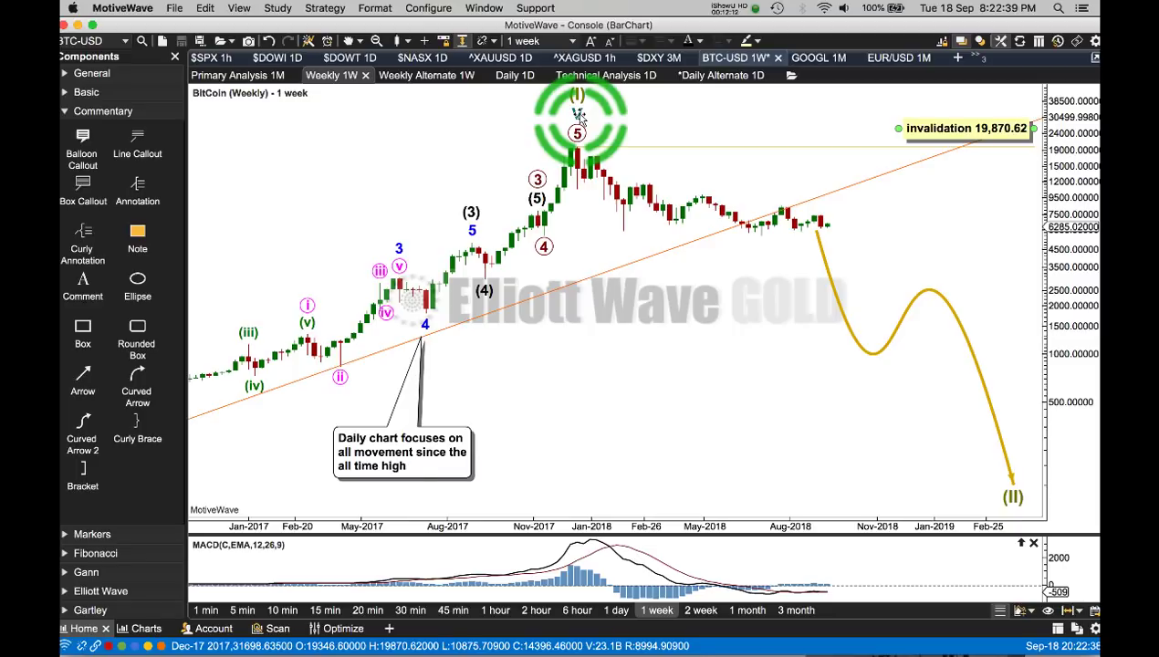
# - Review the weekly projection towards wave (II) and the Daily Alternate count, and return to the Daily analysis
pyautogui.click(713, 78)
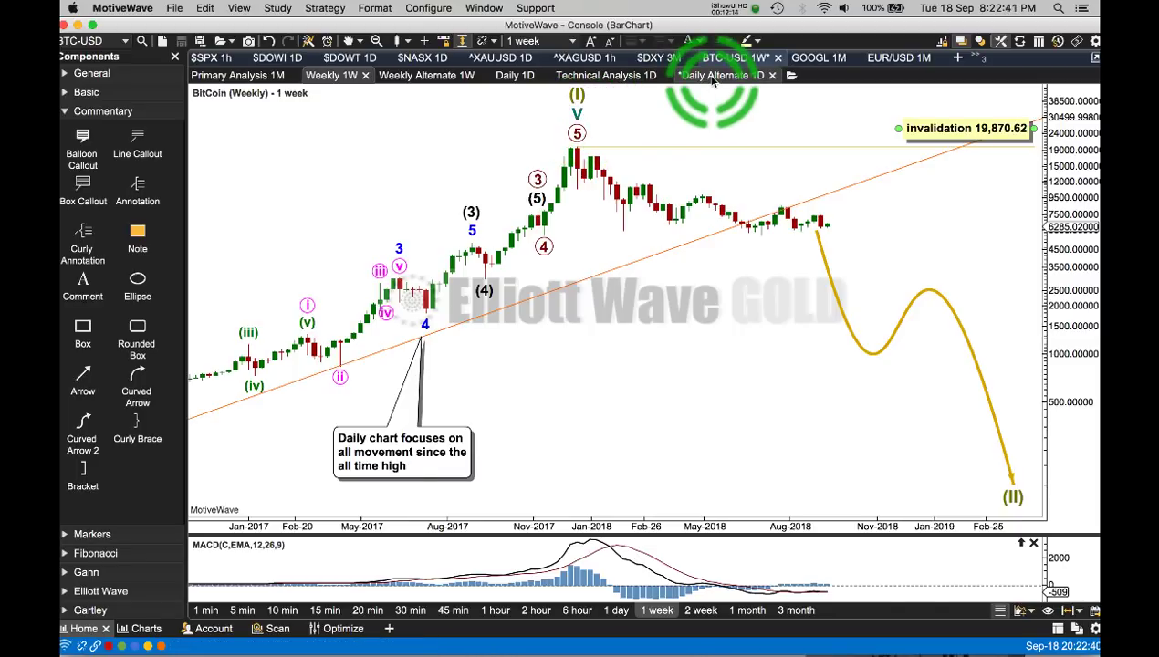
pyautogui.click(790, 301)
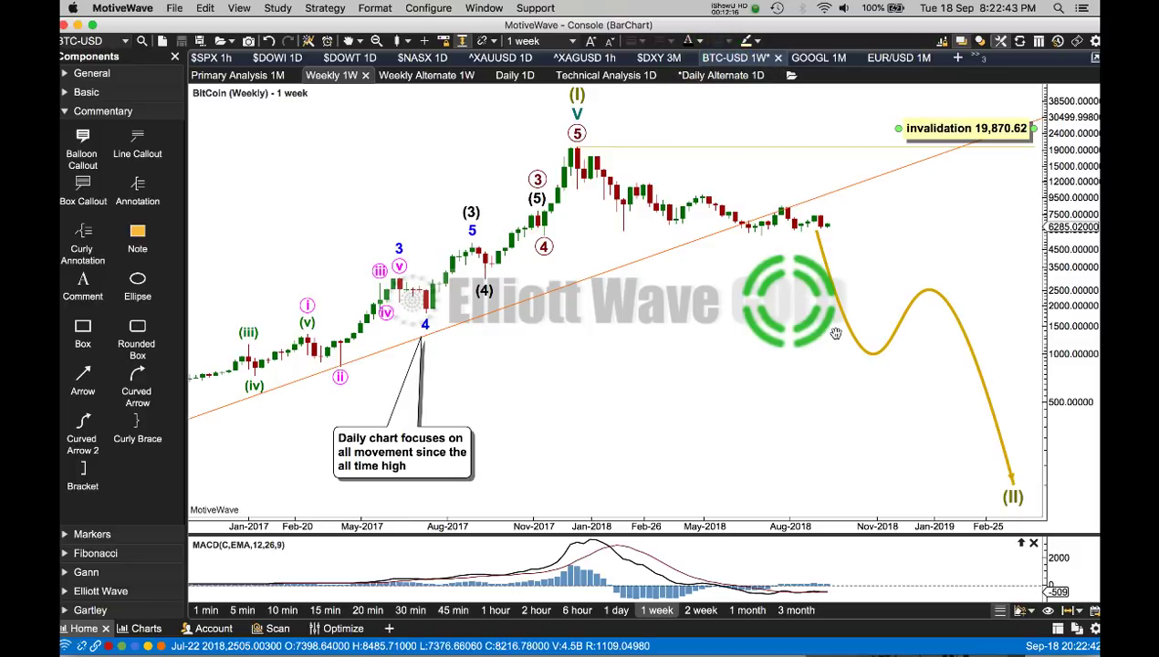
pyautogui.click(1015, 483)
pyautogui.click(678, 155)
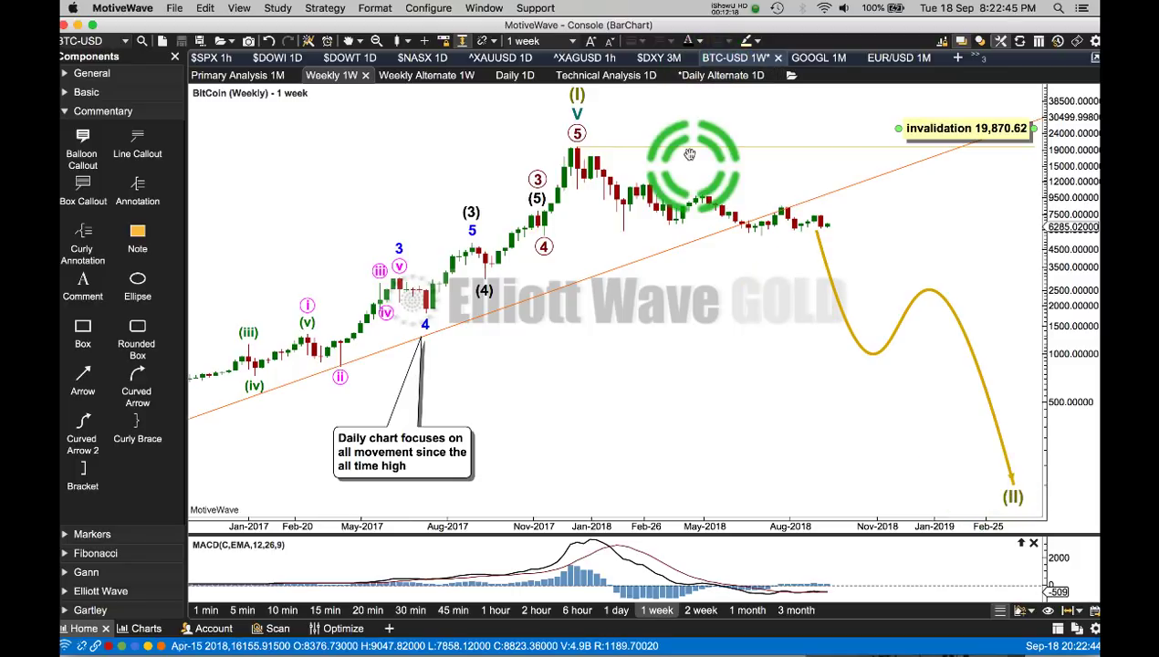
pyautogui.click(713, 80)
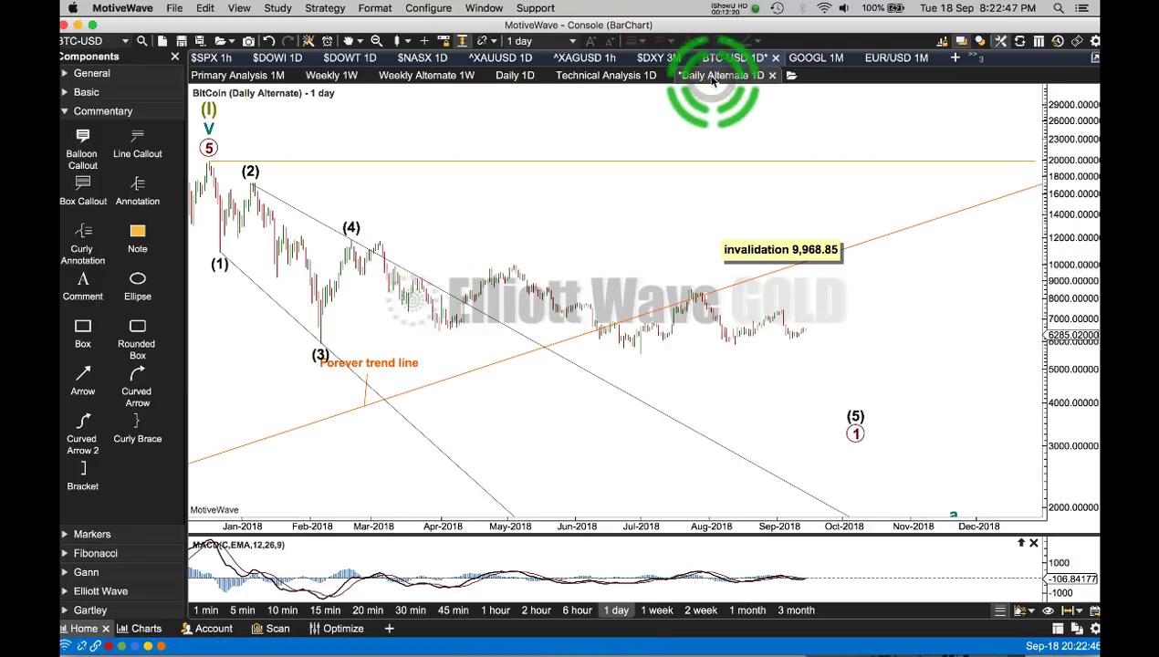
pyautogui.click(511, 77)
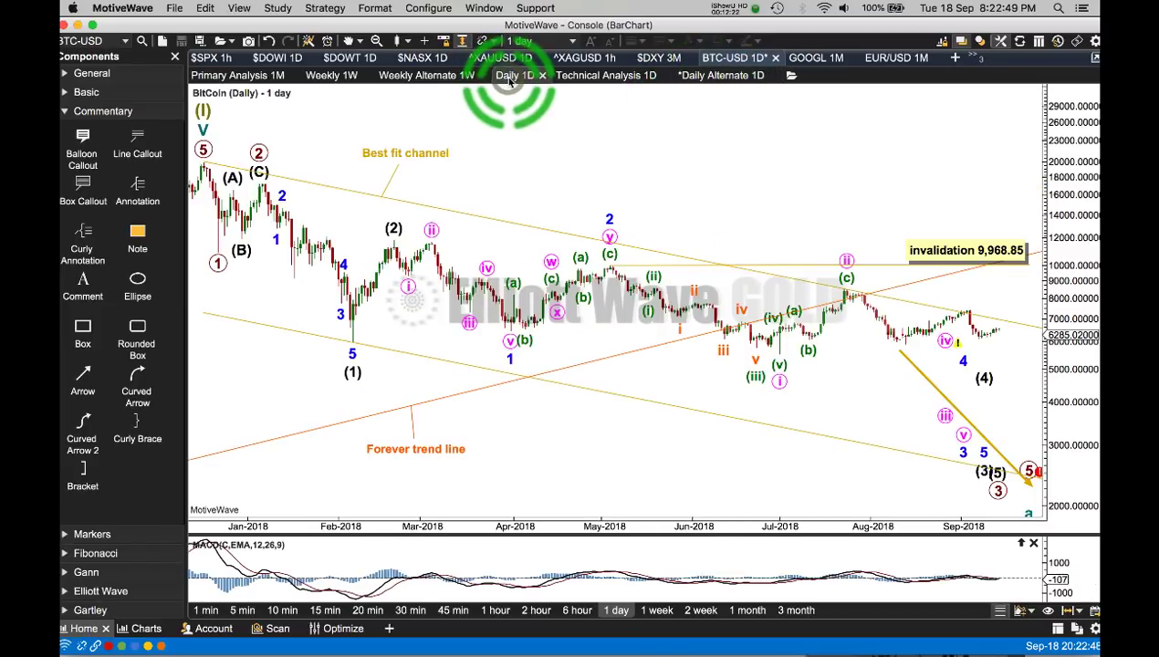